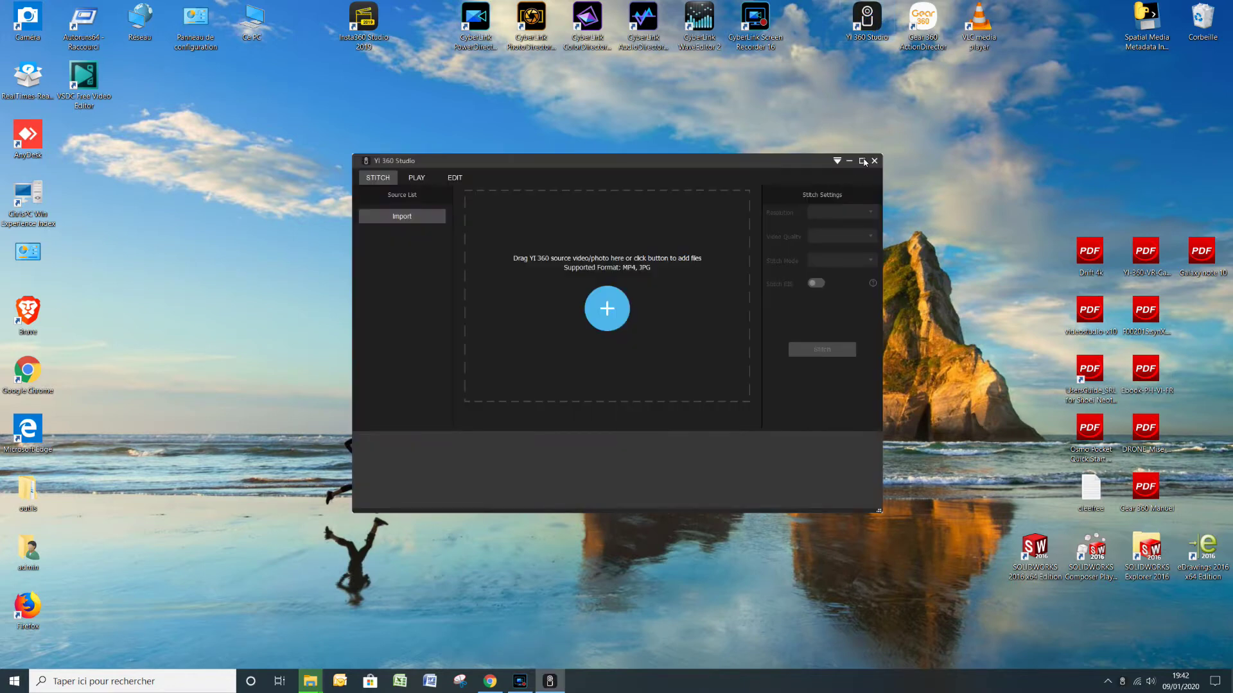
# Maximize the window and import the clip YIVR_0790_003 from D:\Caméra\TMB - 2019\360 for stitching
pyautogui.click(861, 165)
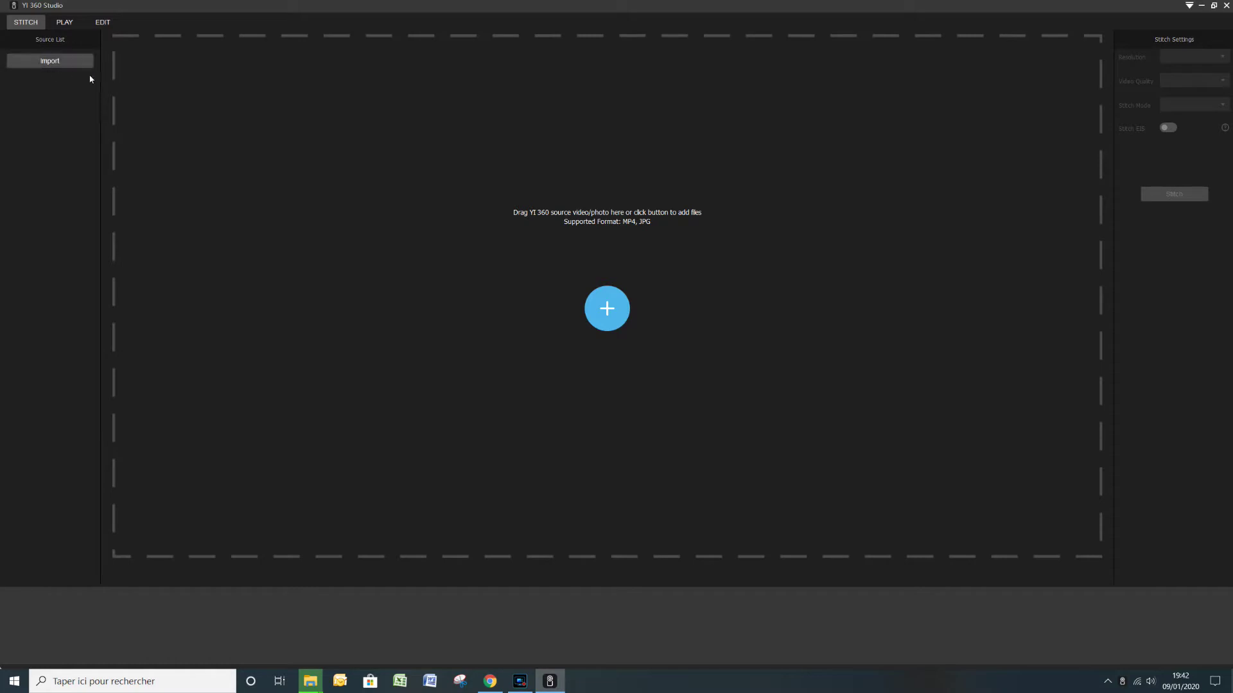
pyautogui.click(51, 61)
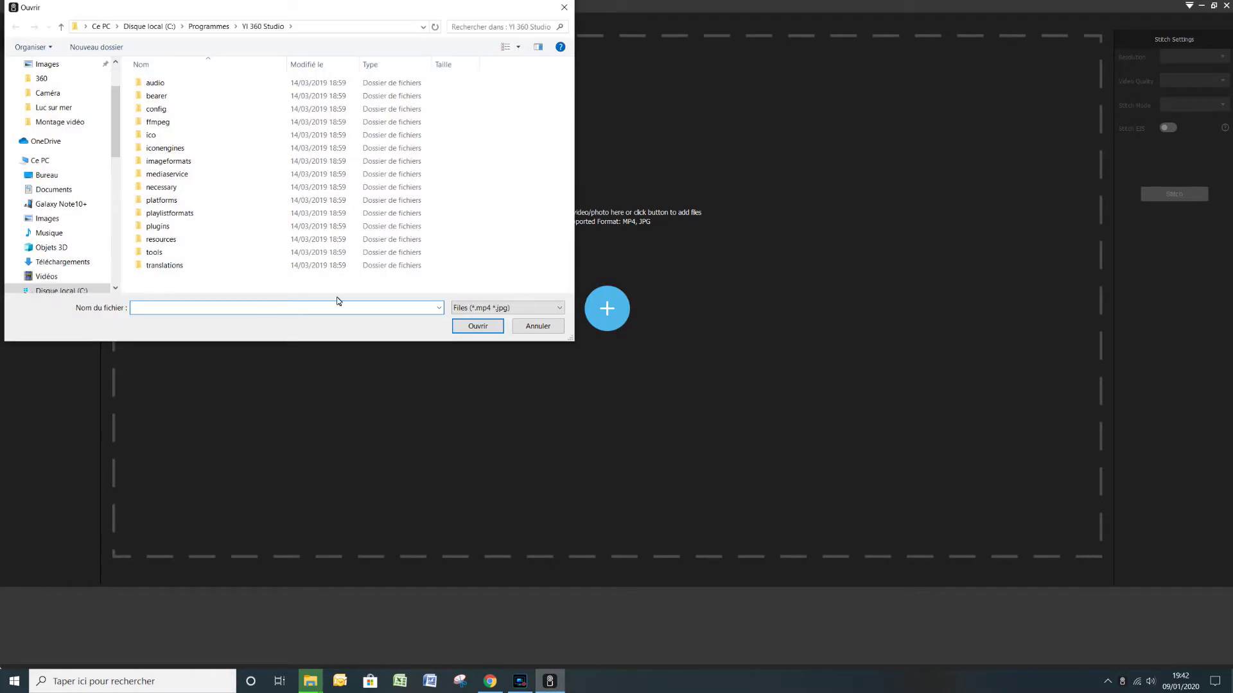
pyautogui.scroll(-1, 62, 263)
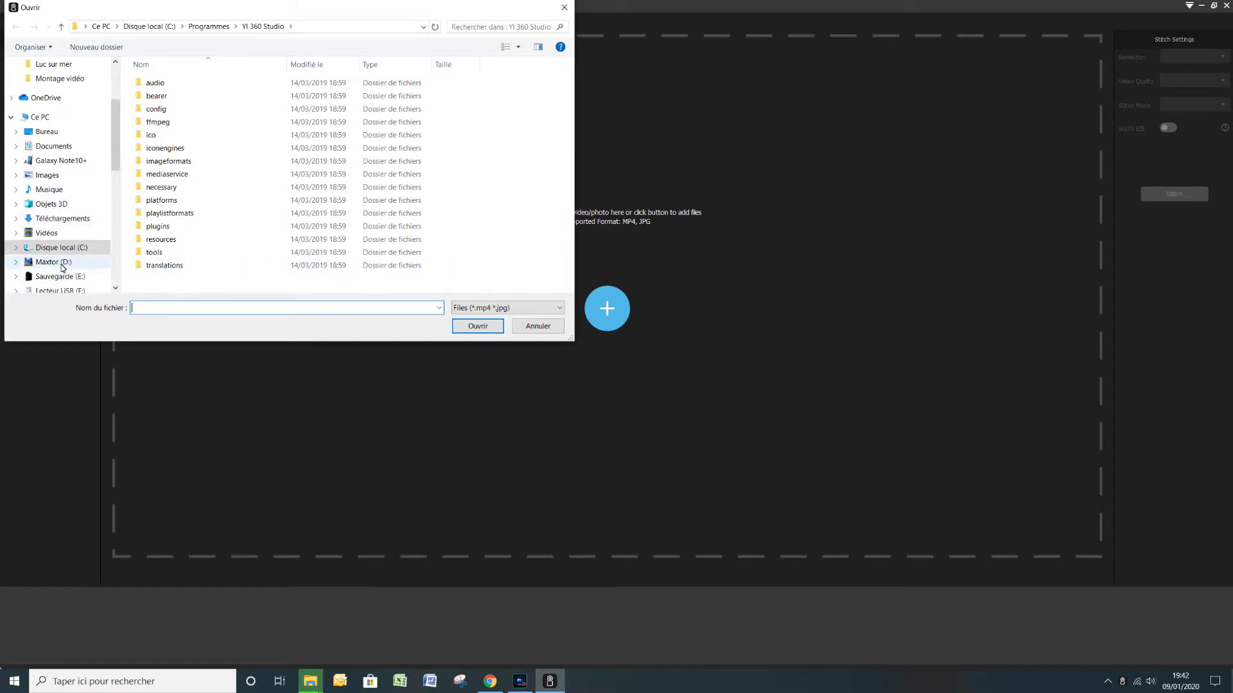
pyautogui.click(63, 265)
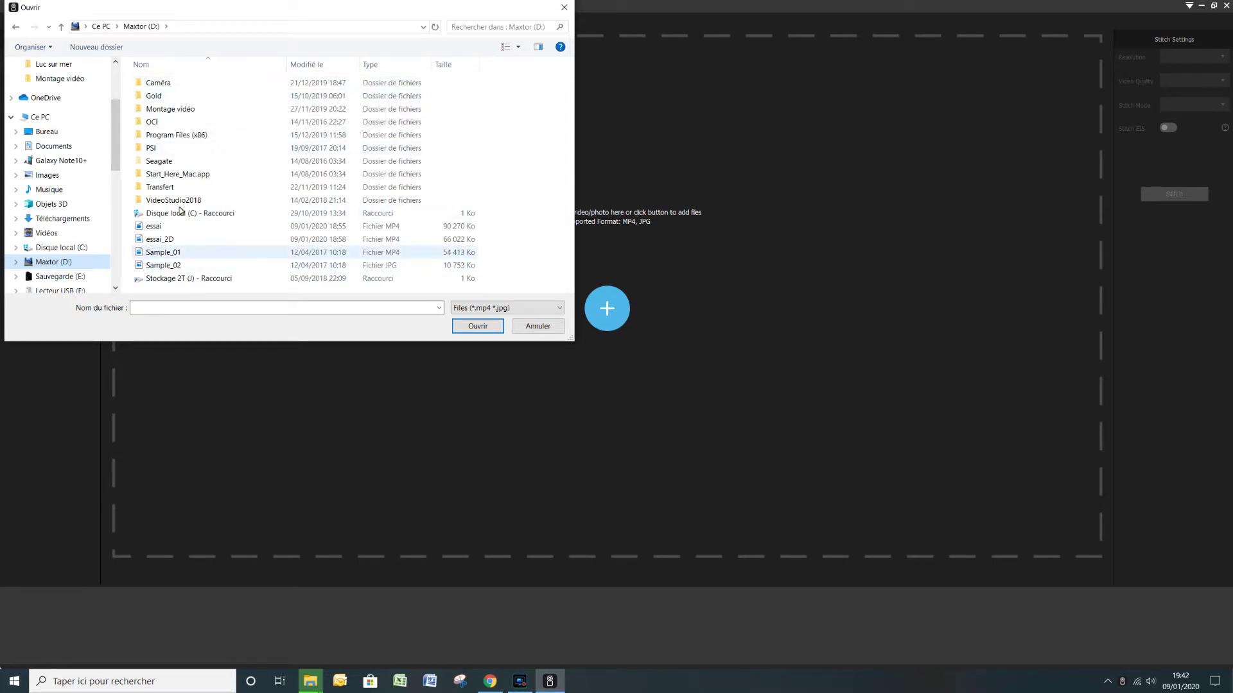
pyautogui.doubleClick(158, 82)
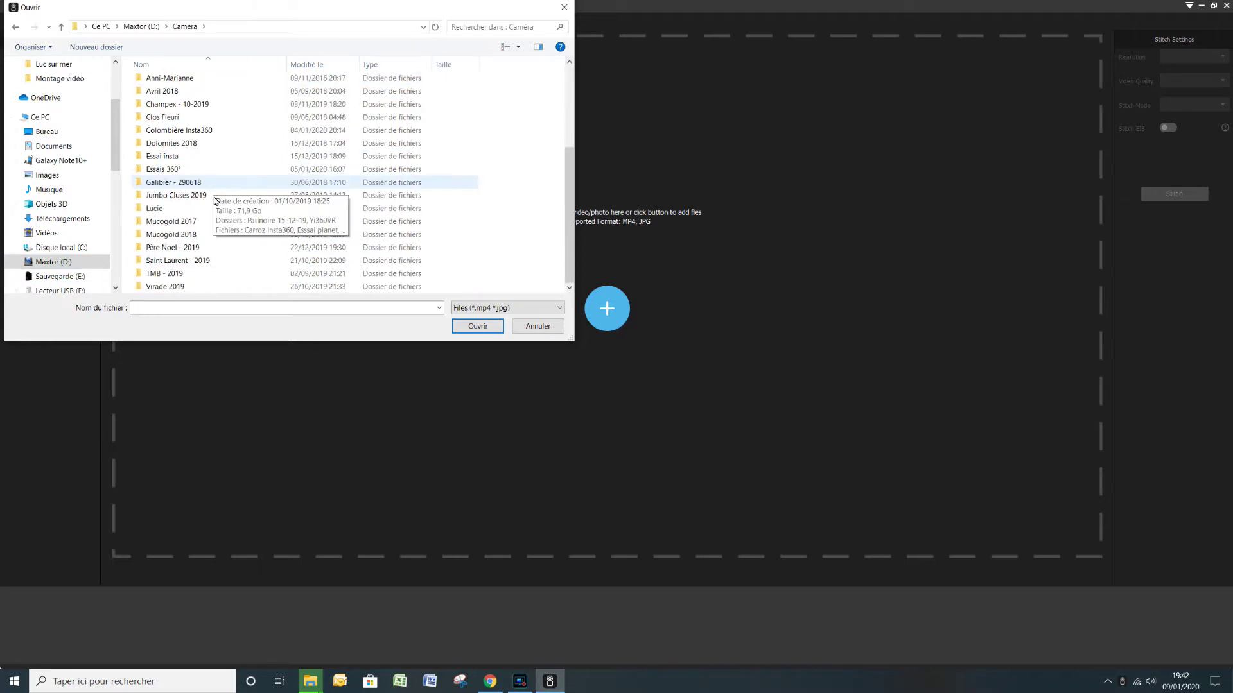
pyautogui.doubleClick(175, 275)
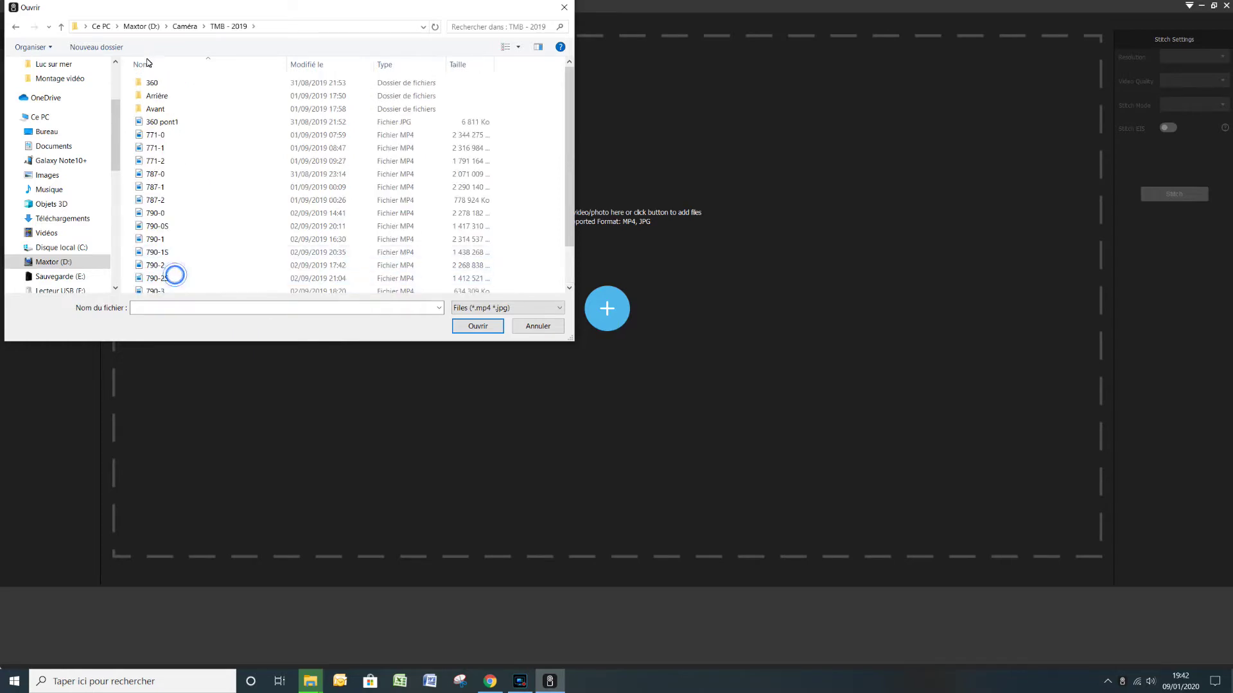
pyautogui.doubleClick(153, 84)
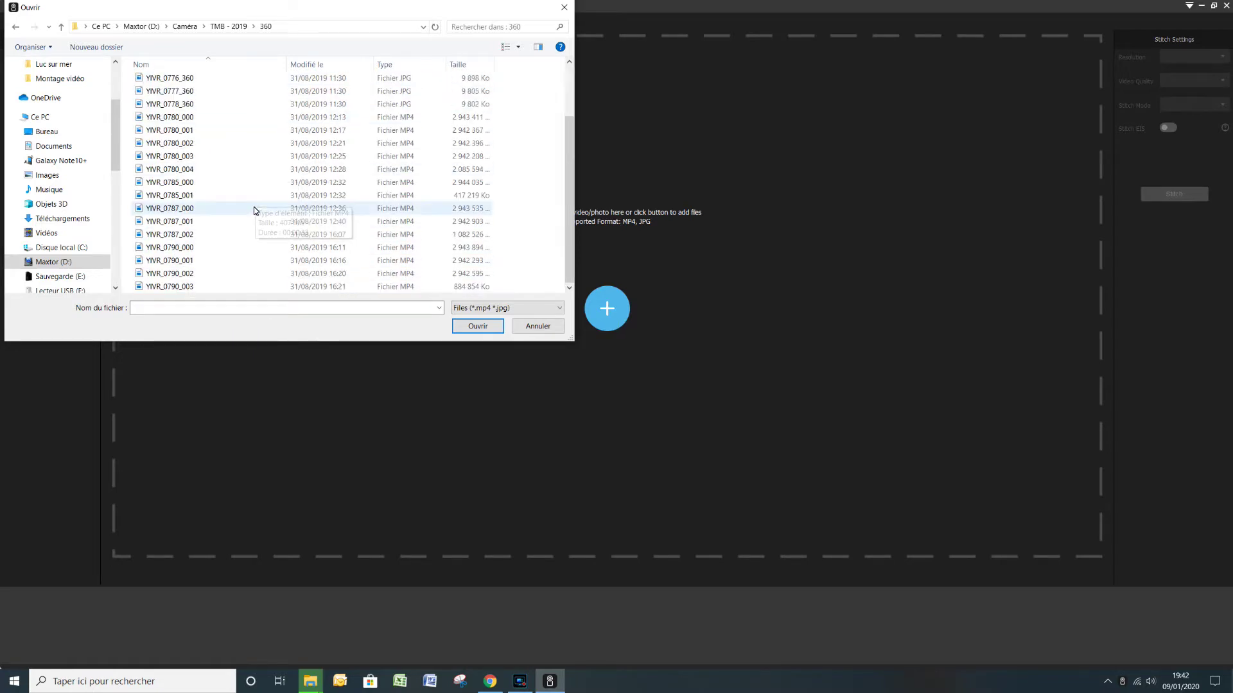
pyautogui.doubleClick(170, 286)
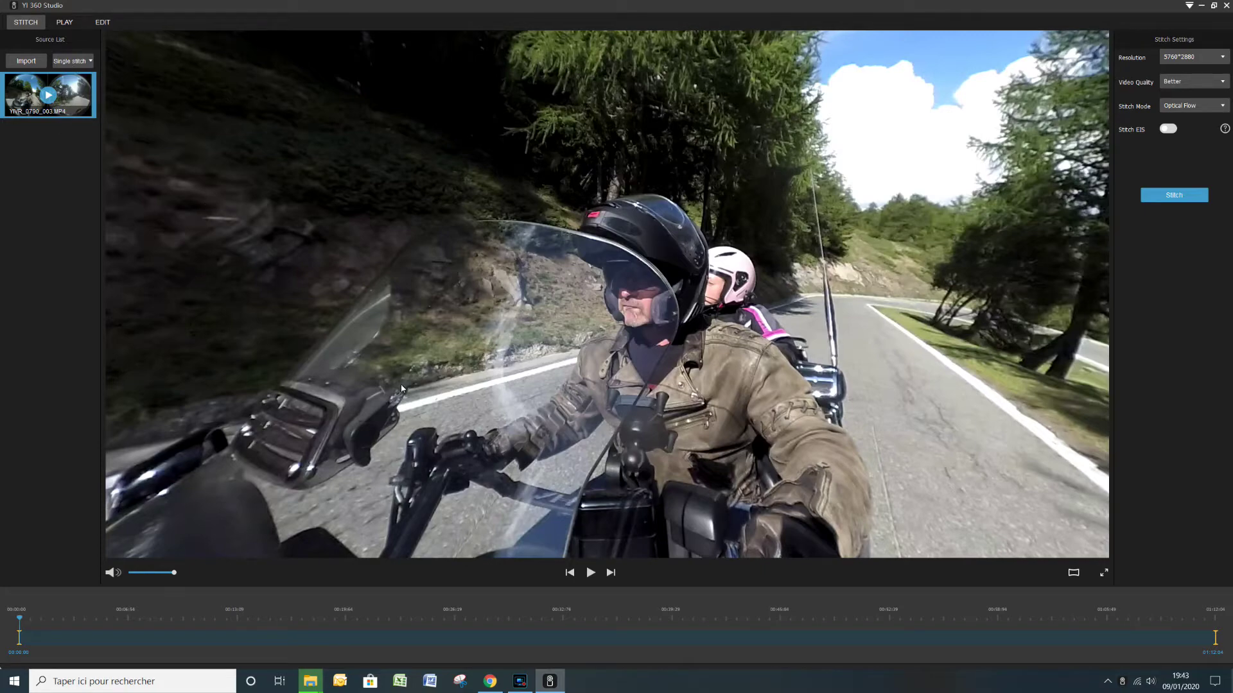
# Look around the imported clip in the preview and examine the video quality and stitch mode options
pyautogui.moveTo(713, 281); pyautogui.dragTo(655, 290)
pyautogui.moveTo(732, 277); pyautogui.dragTo(714, 349)
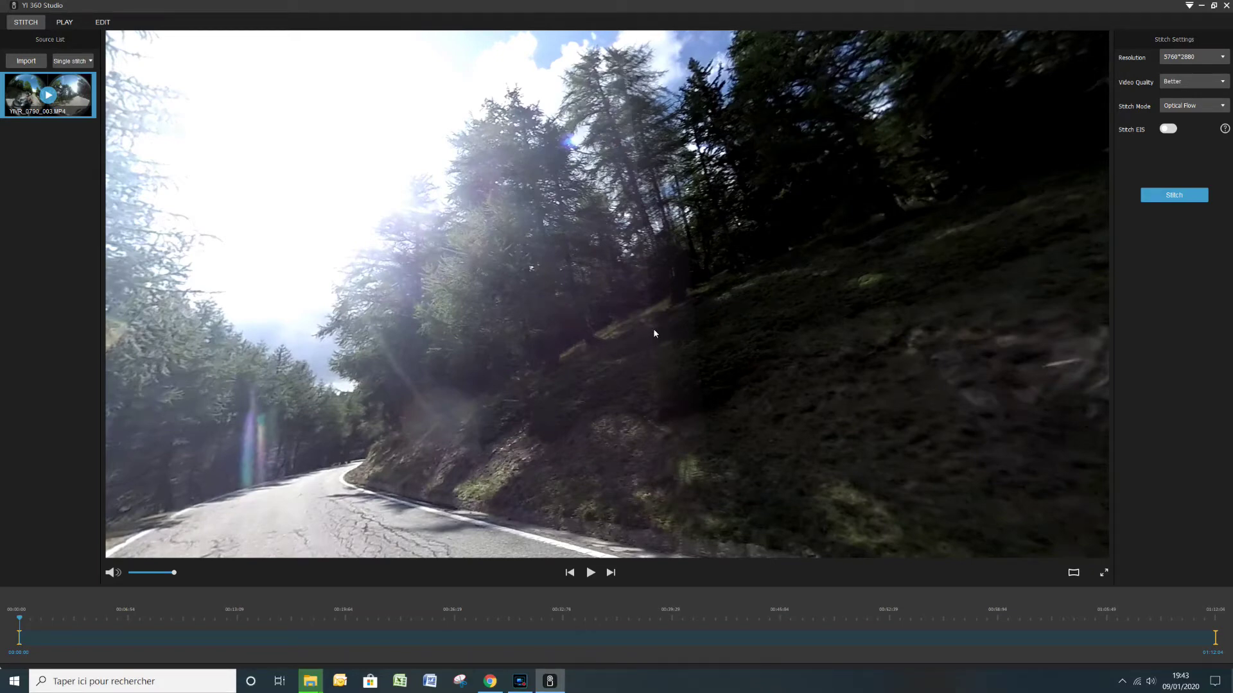
pyautogui.moveTo(643, 396); pyautogui.dragTo(712, 325)
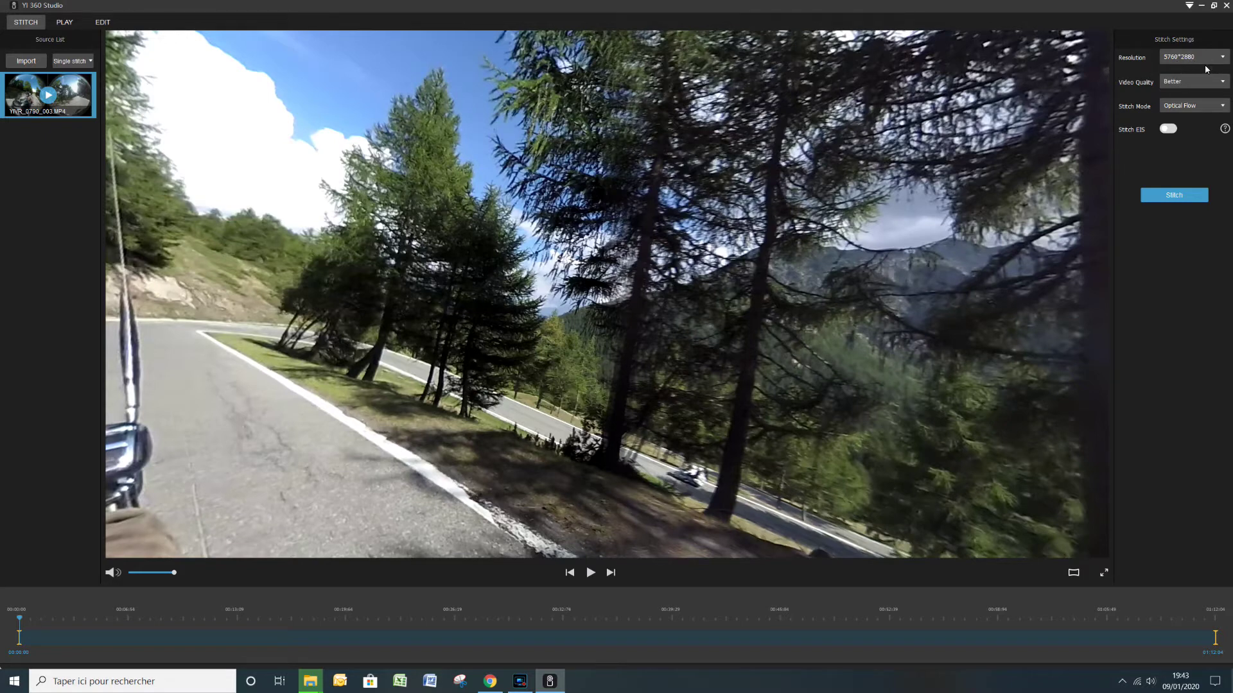
pyautogui.click(1223, 82)
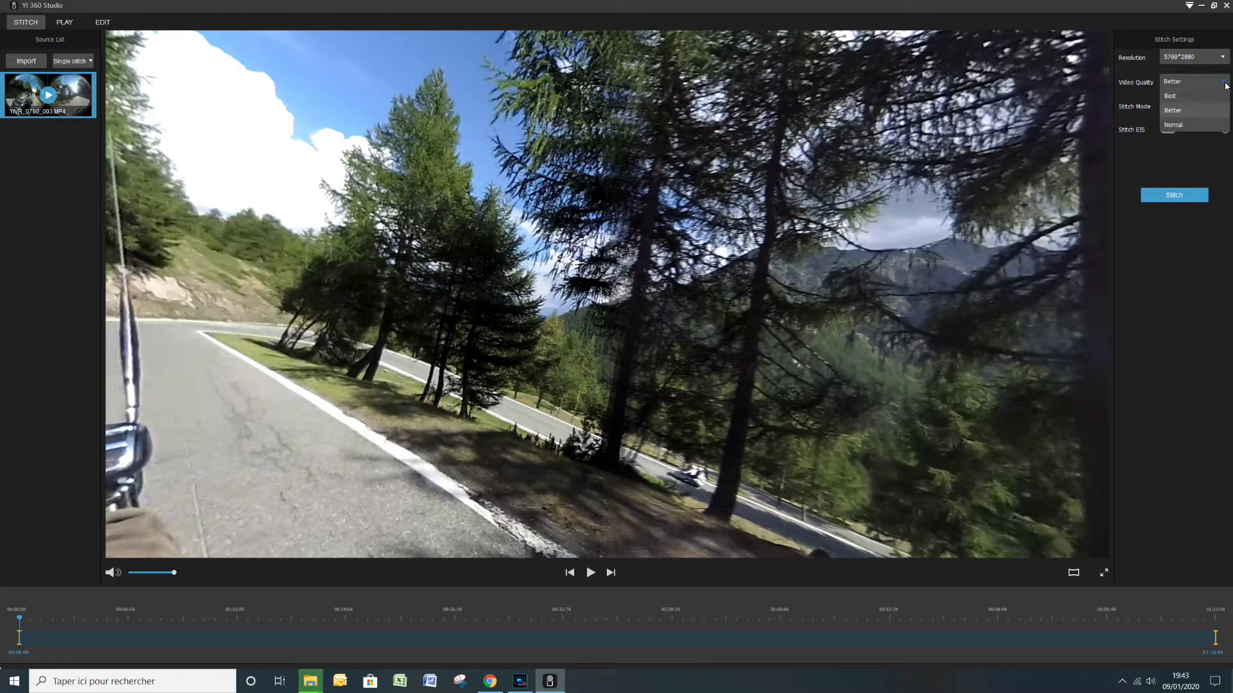
pyautogui.click(1225, 85)
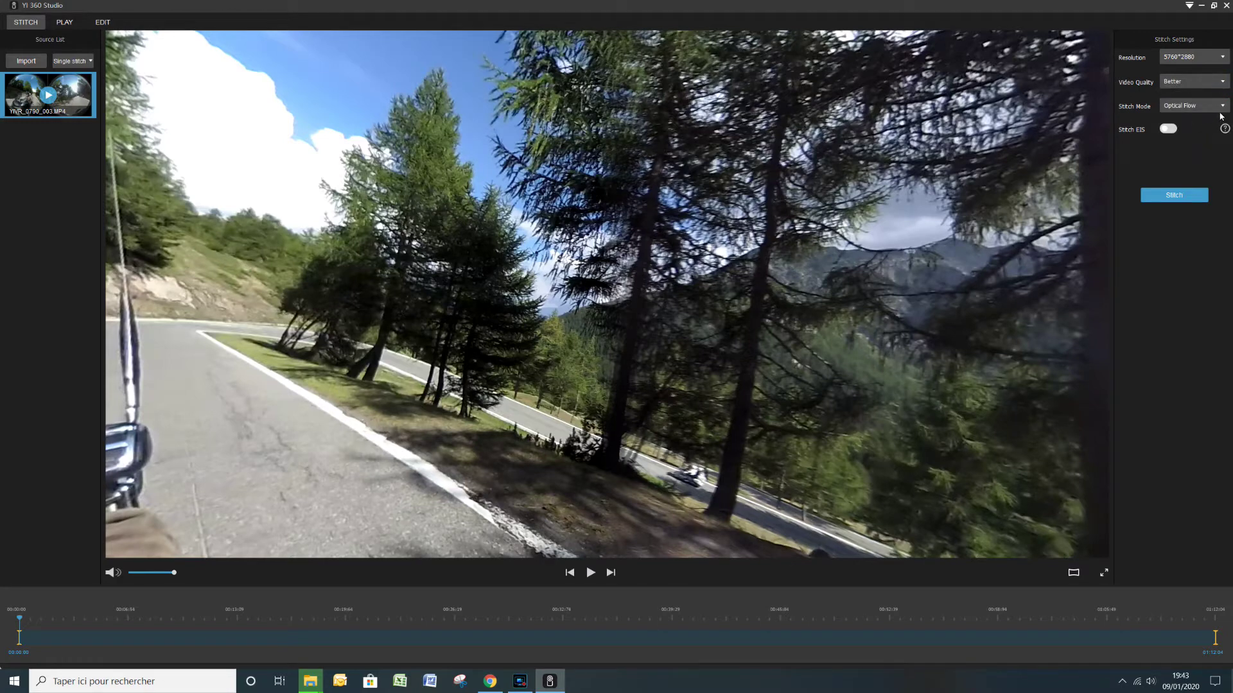
pyautogui.click(1223, 106)
pyautogui.click(1223, 110)
# Trim the imported clip to the section from about 26 s to about 30 s on the timeline
pyautogui.moveTo(1216, 644); pyautogui.dragTo(523, 639)
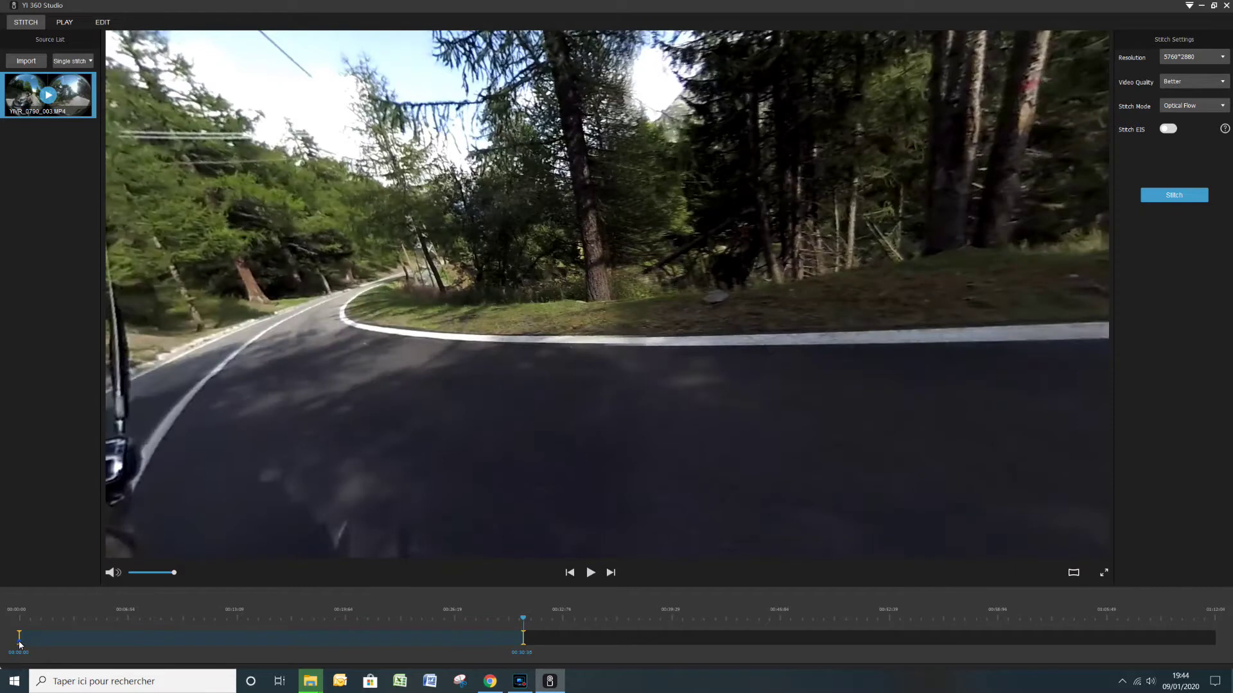
pyautogui.moveTo(19, 639)
pyautogui.mouseDown()
pyautogui.moveTo(452, 638)
pyautogui.moveTo(470, 626)
pyautogui.mouseUp()
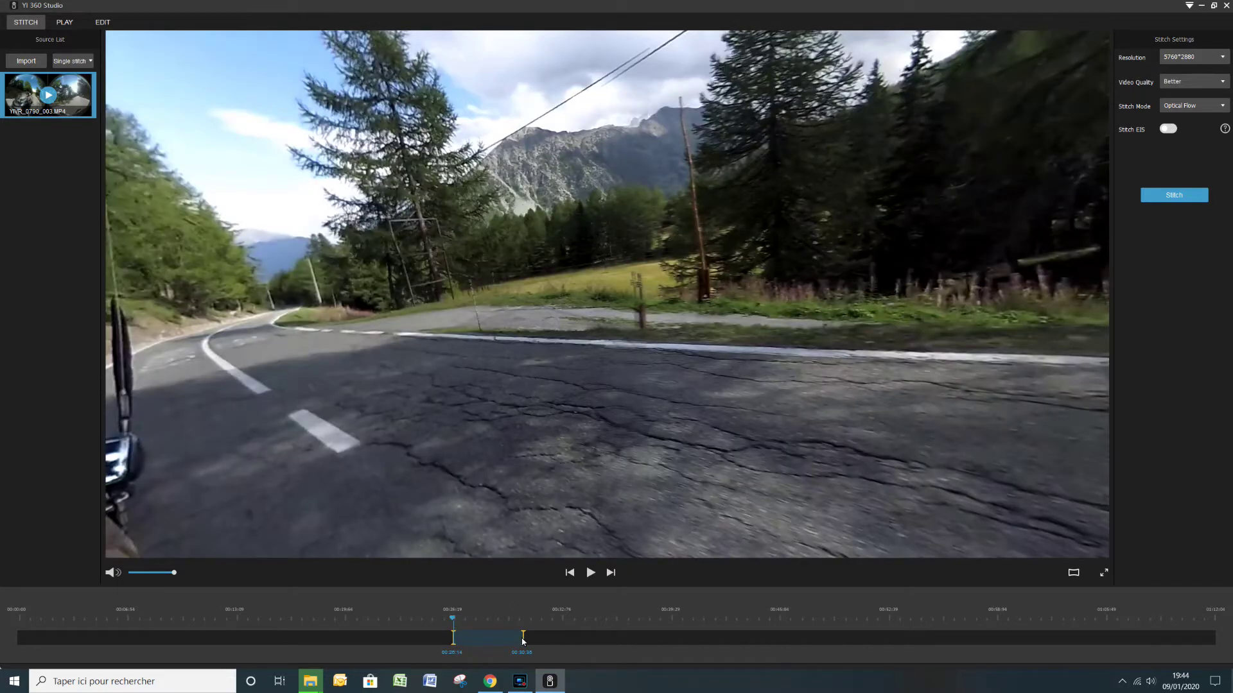
pyautogui.moveTo(657, 458); pyautogui.dragTo(633, 343)
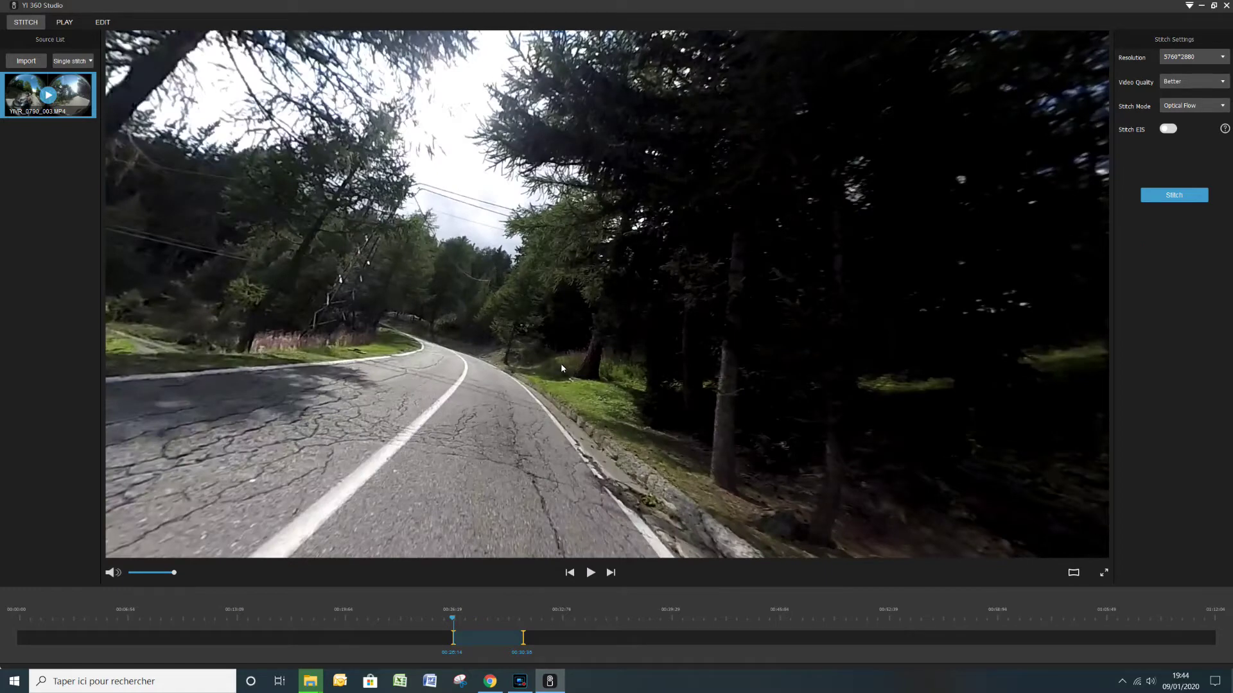
pyautogui.moveTo(567, 372); pyautogui.dragTo(564, 363)
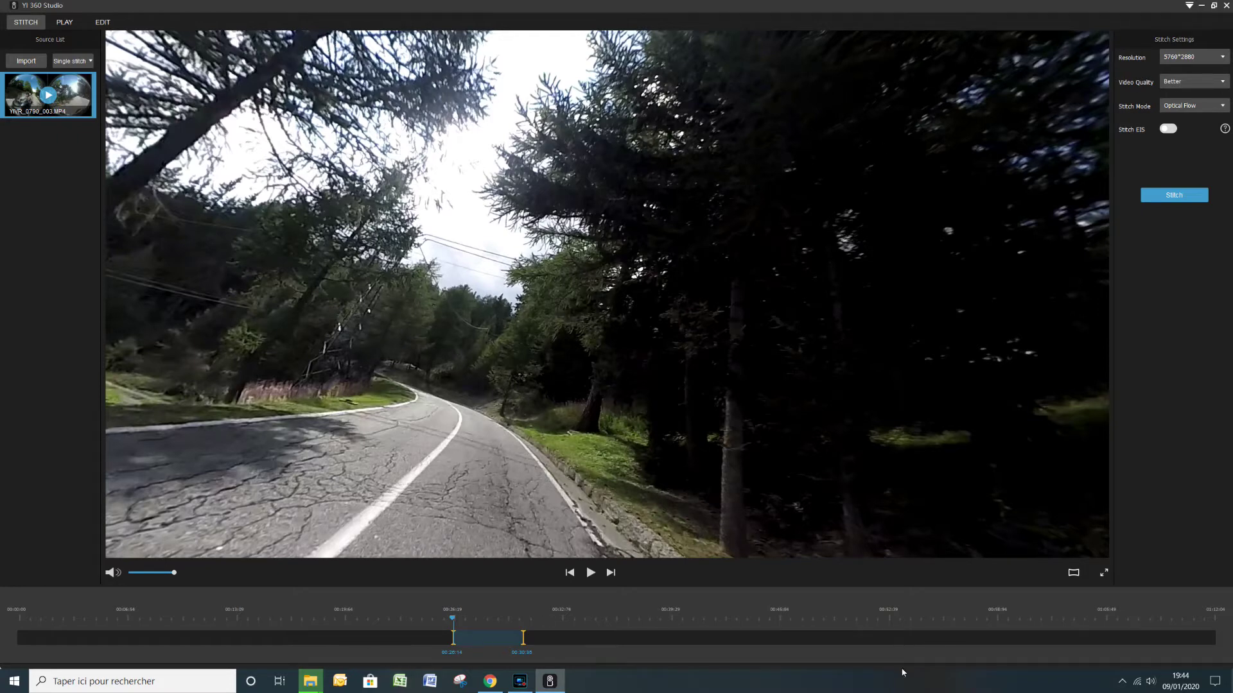
pyautogui.click(1188, 196)
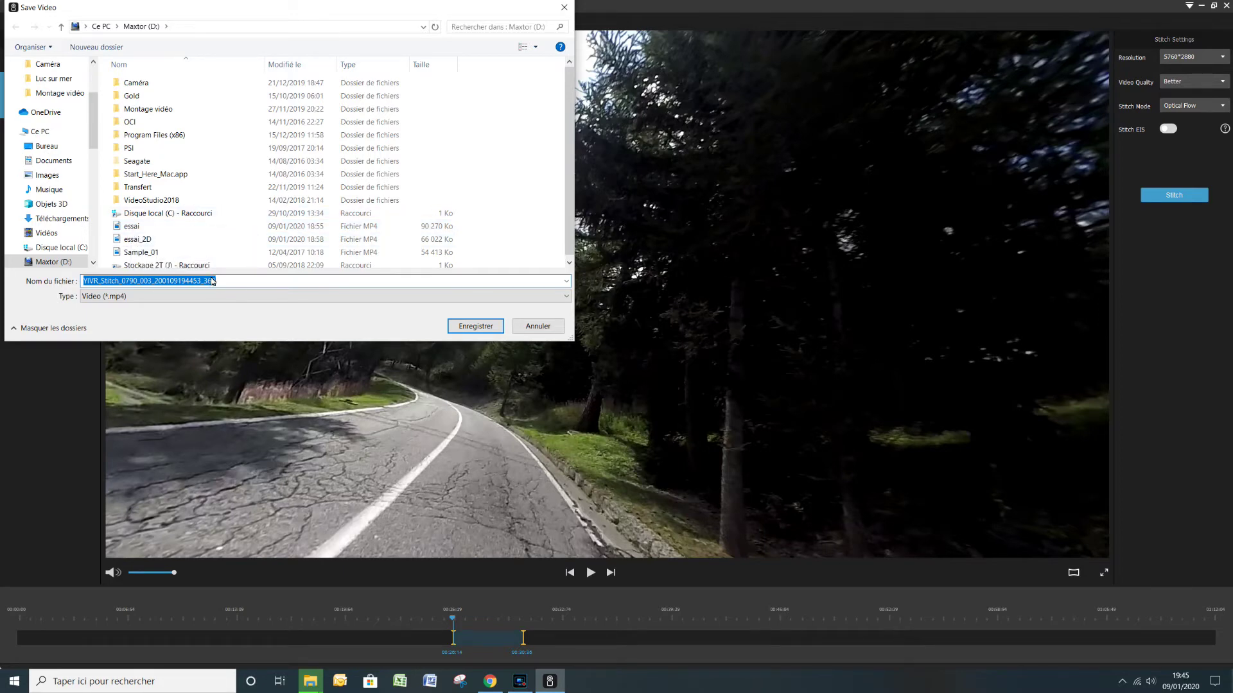
pyautogui.write('essai')
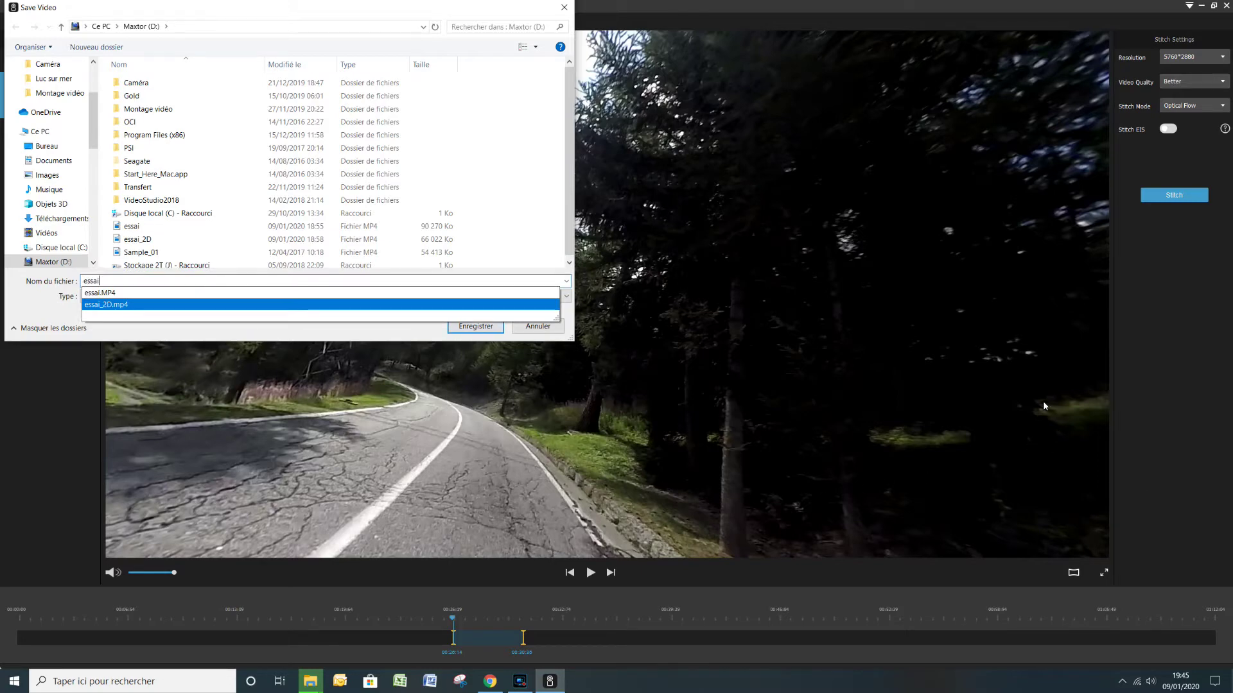
pyautogui.click(562, 9)
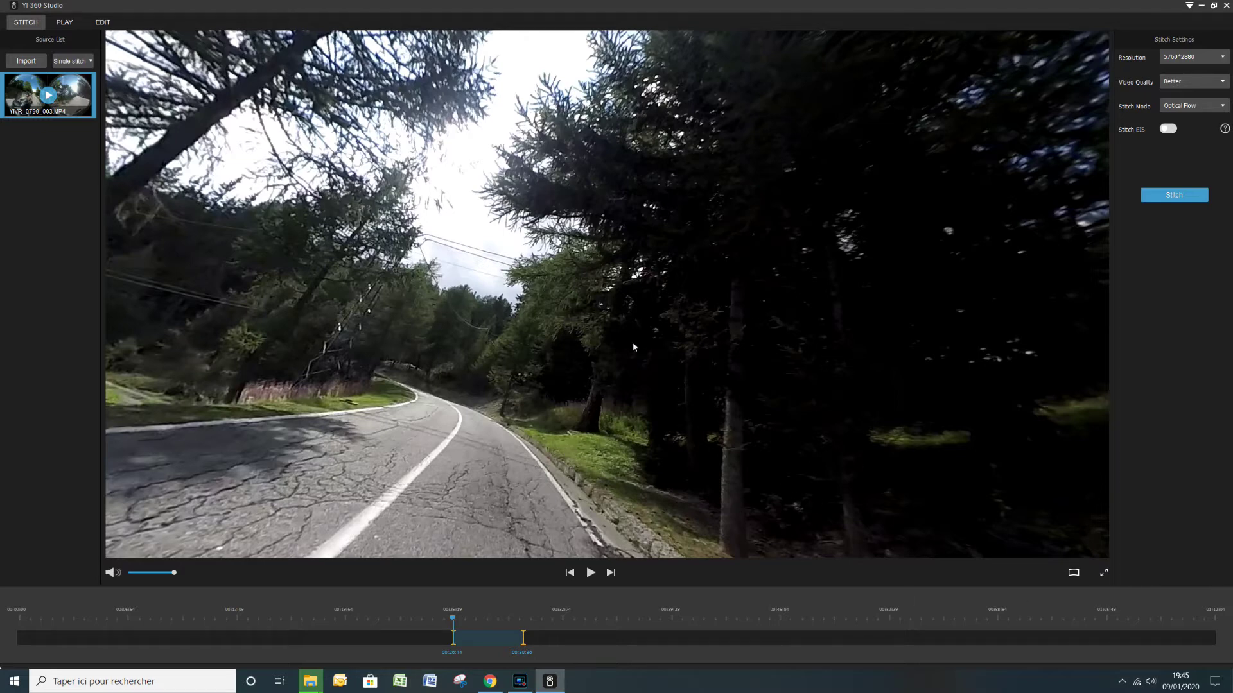
# Open the stitched video essai from the D: drive for playback and examine the 360° scene in all directions
pyautogui.click(29, 63)
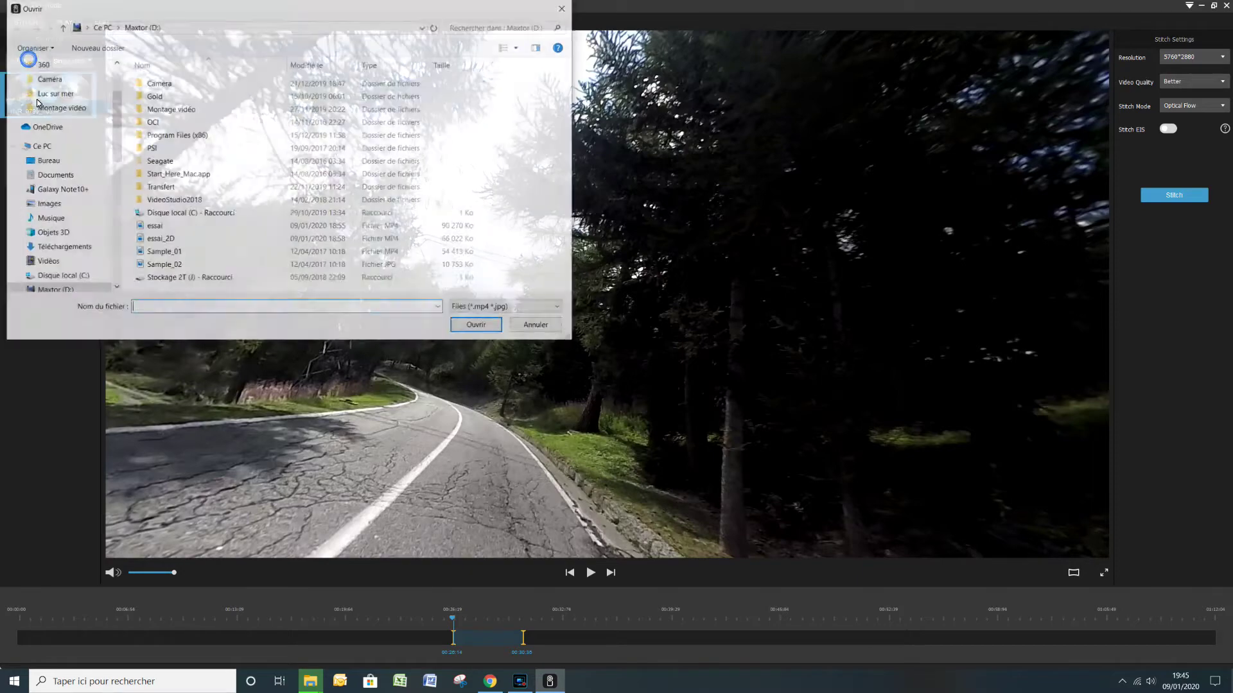
pyautogui.doubleClick(152, 228)
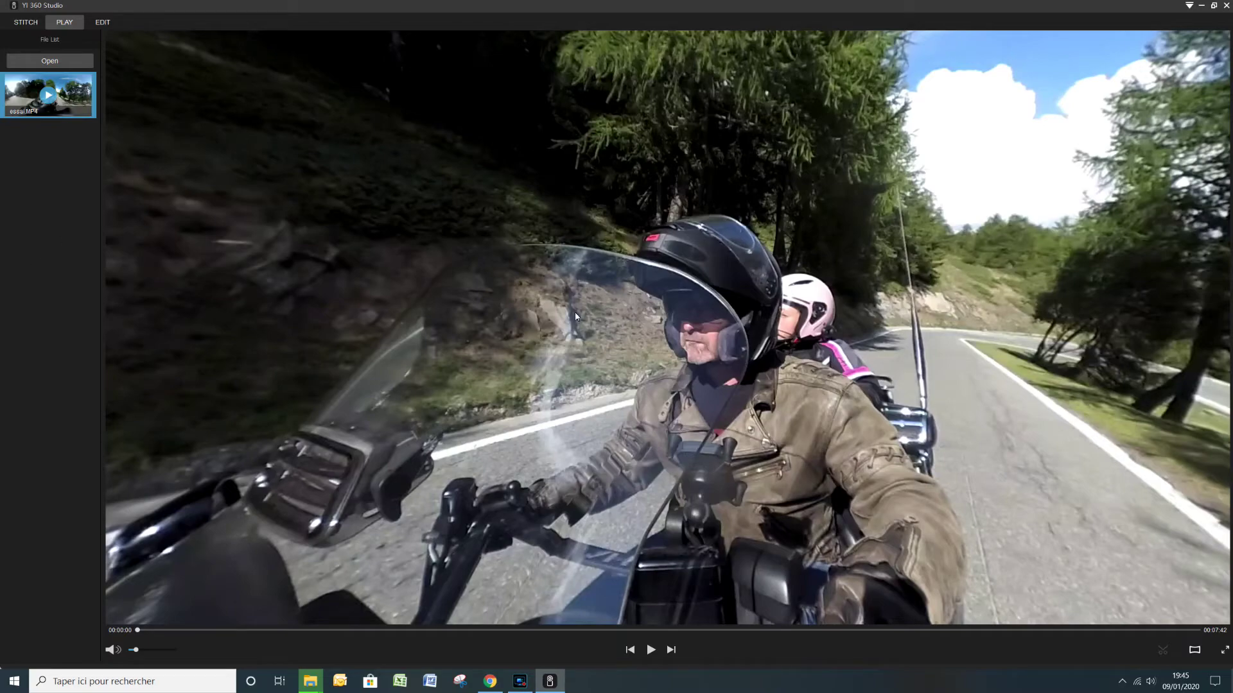
pyautogui.moveTo(576, 317)
pyautogui.mouseDown()
pyautogui.moveTo(556, 309)
pyautogui.moveTo(618, 321)
pyautogui.moveTo(576, 310)
pyautogui.moveTo(631, 310)
pyautogui.moveTo(574, 305)
pyautogui.mouseUp()
pyautogui.moveTo(686, 309); pyautogui.dragTo(608, 339)
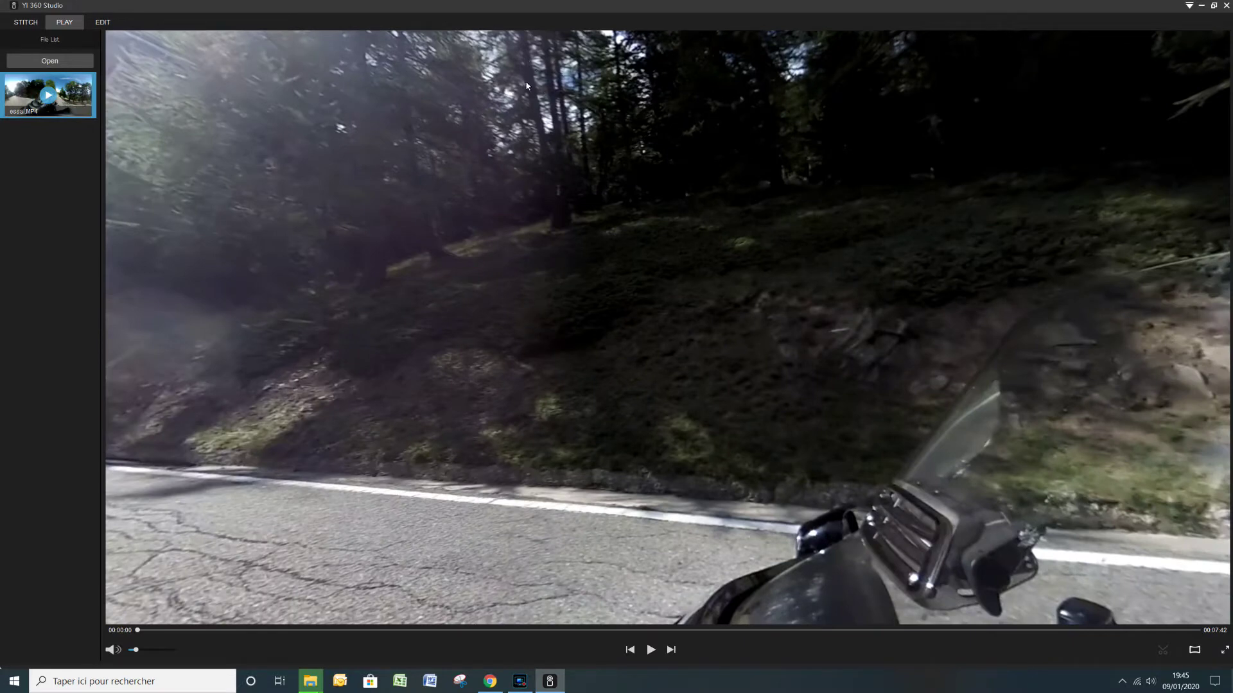
pyautogui.moveTo(525, 328); pyautogui.dragTo(527, 333)
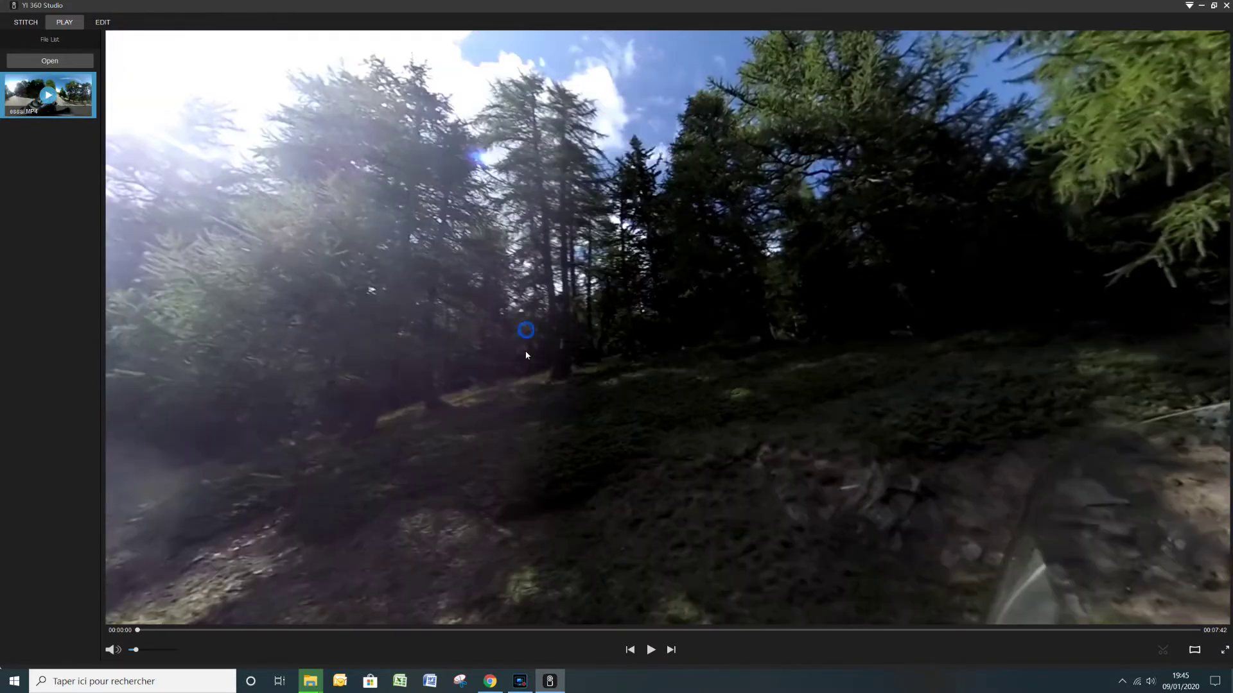
pyautogui.moveTo(472, 415); pyautogui.dragTo(473, 413)
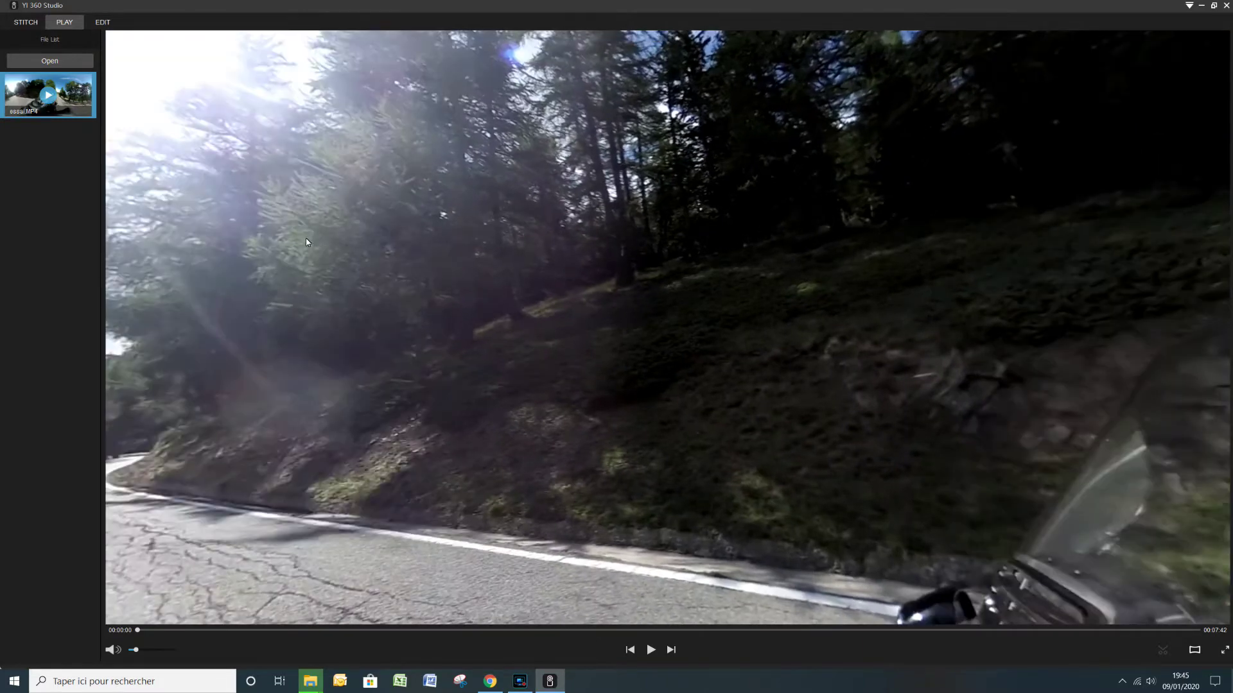
pyautogui.moveTo(762, 233); pyautogui.dragTo(932, 237)
pyautogui.moveTo(867, 255); pyautogui.dragTo(825, 261)
pyautogui.moveTo(691, 118); pyautogui.dragTo(607, 271)
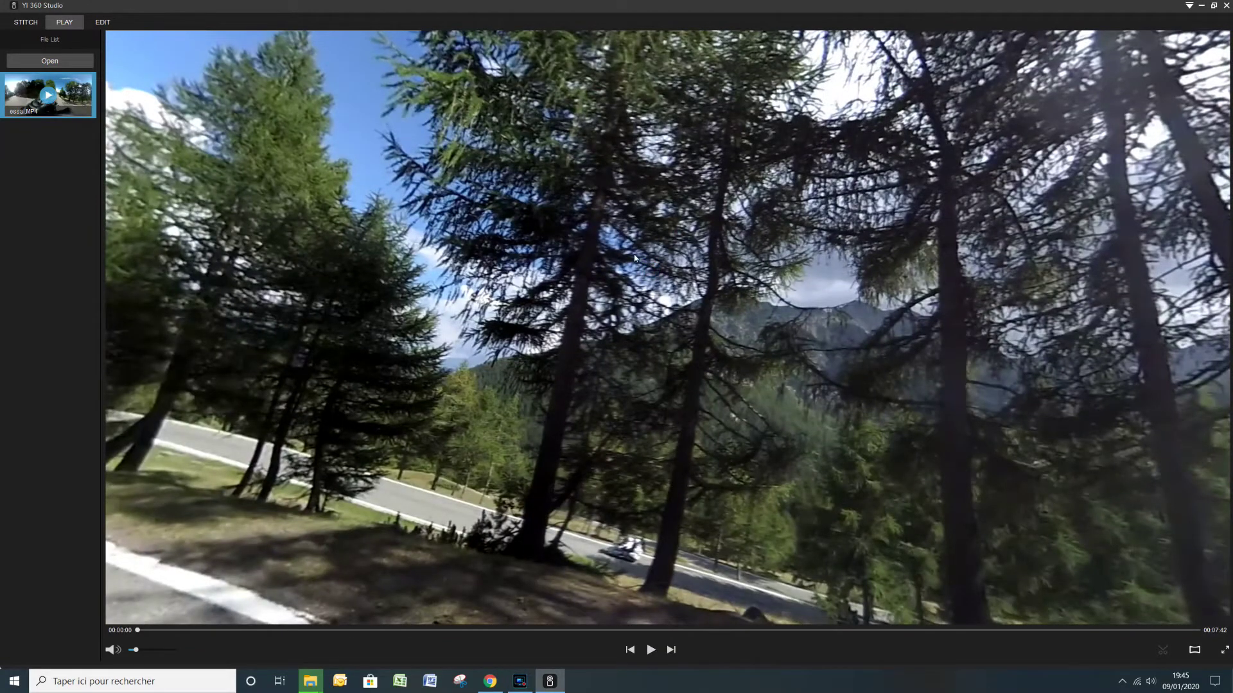
pyautogui.moveTo(629, 339); pyautogui.dragTo(386, 321)
pyautogui.moveTo(906, 340); pyautogui.dragTo(748, 337)
pyautogui.moveTo(917, 318); pyautogui.dragTo(360, 328)
pyautogui.moveTo(895, 321); pyautogui.dragTo(877, 333)
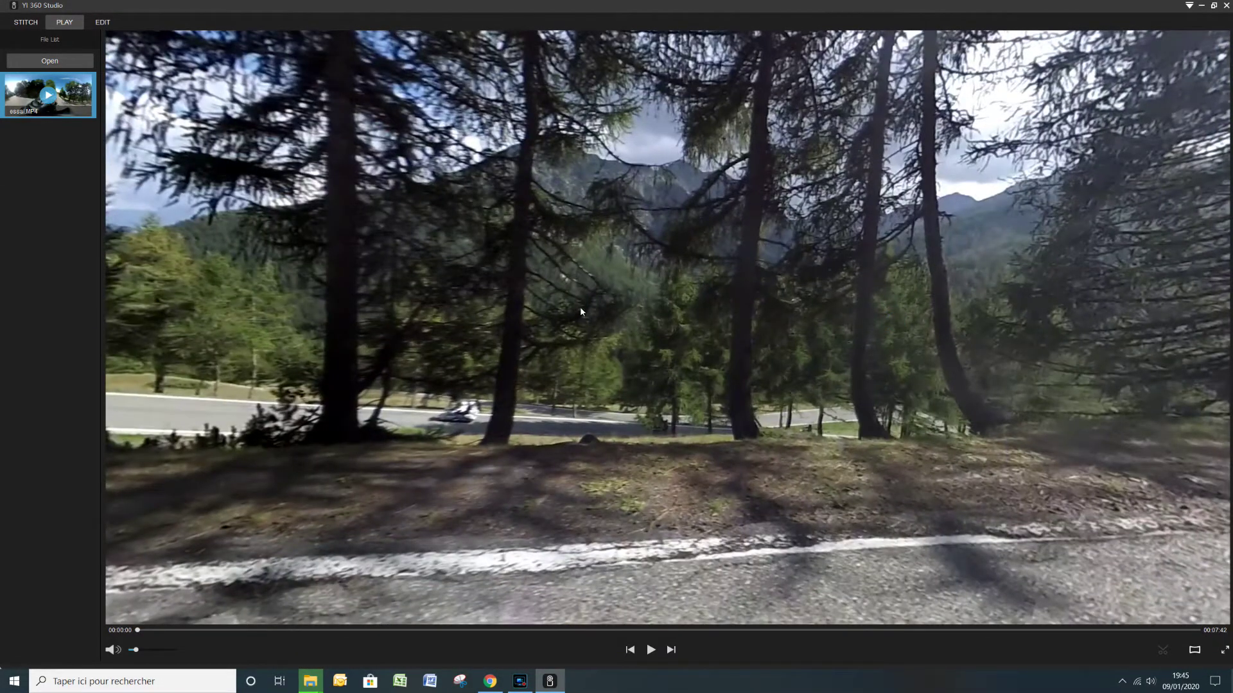
pyautogui.moveTo(720, 349); pyautogui.dragTo(462, 369)
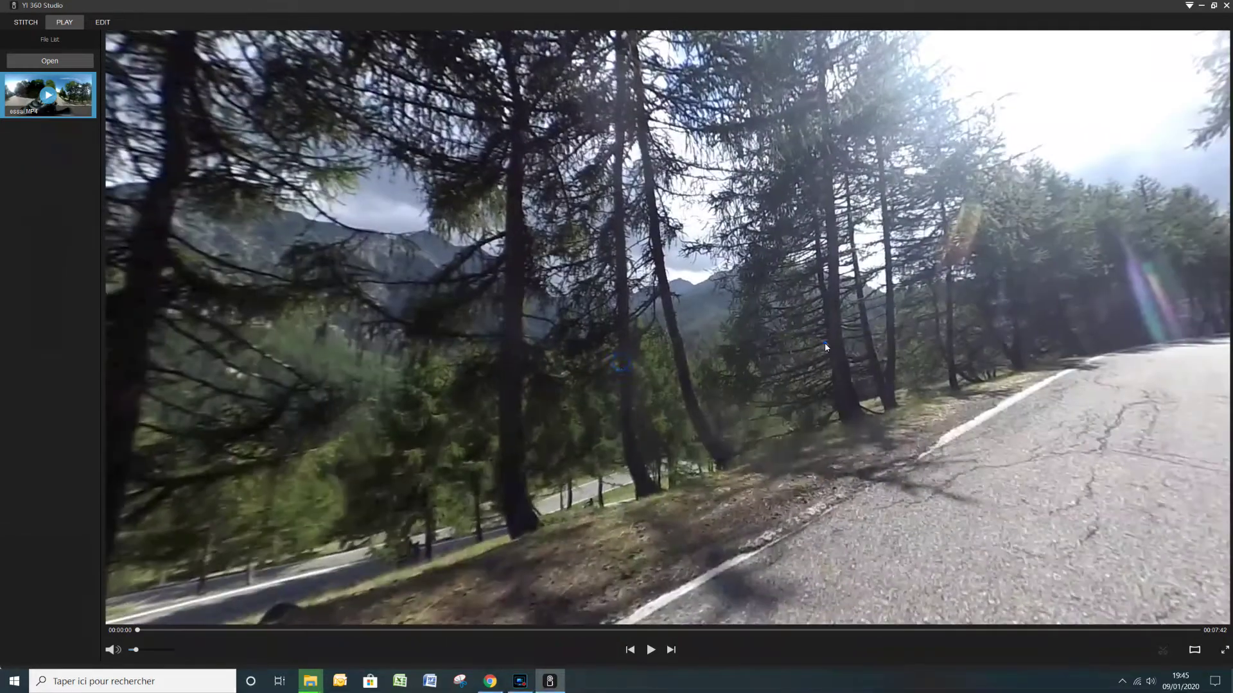
pyautogui.moveTo(983, 350); pyautogui.dragTo(742, 338)
pyautogui.moveTo(790, 199); pyautogui.dragTo(815, 331)
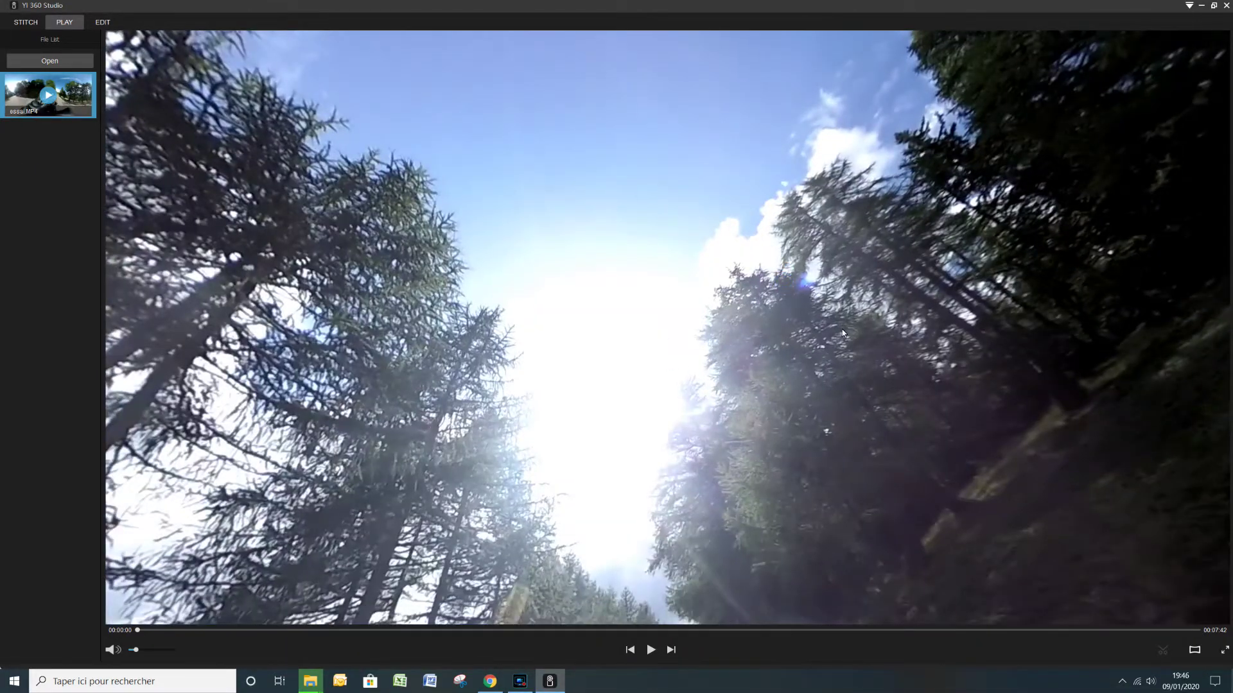
pyautogui.moveTo(565, 426); pyautogui.dragTo(723, 359)
pyautogui.moveTo(842, 306); pyautogui.dragTo(878, 278)
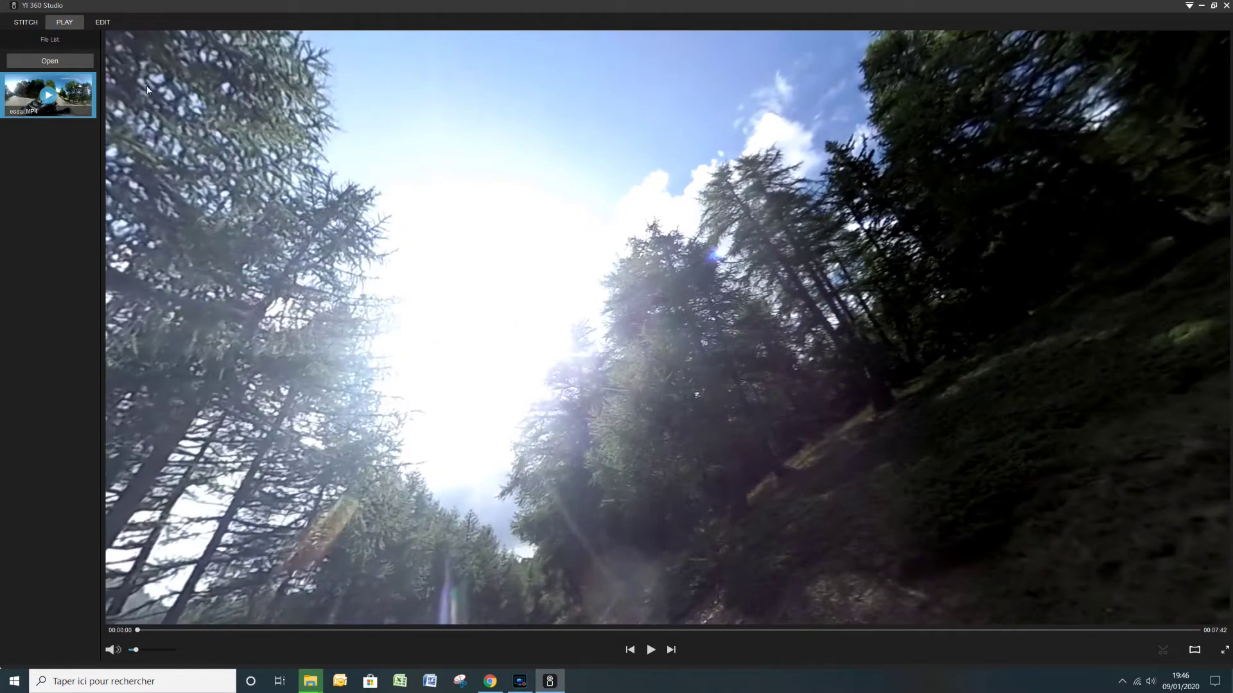
# Switch to editing mode and open the stitched video essai from the D: drive
pyautogui.click(104, 23)
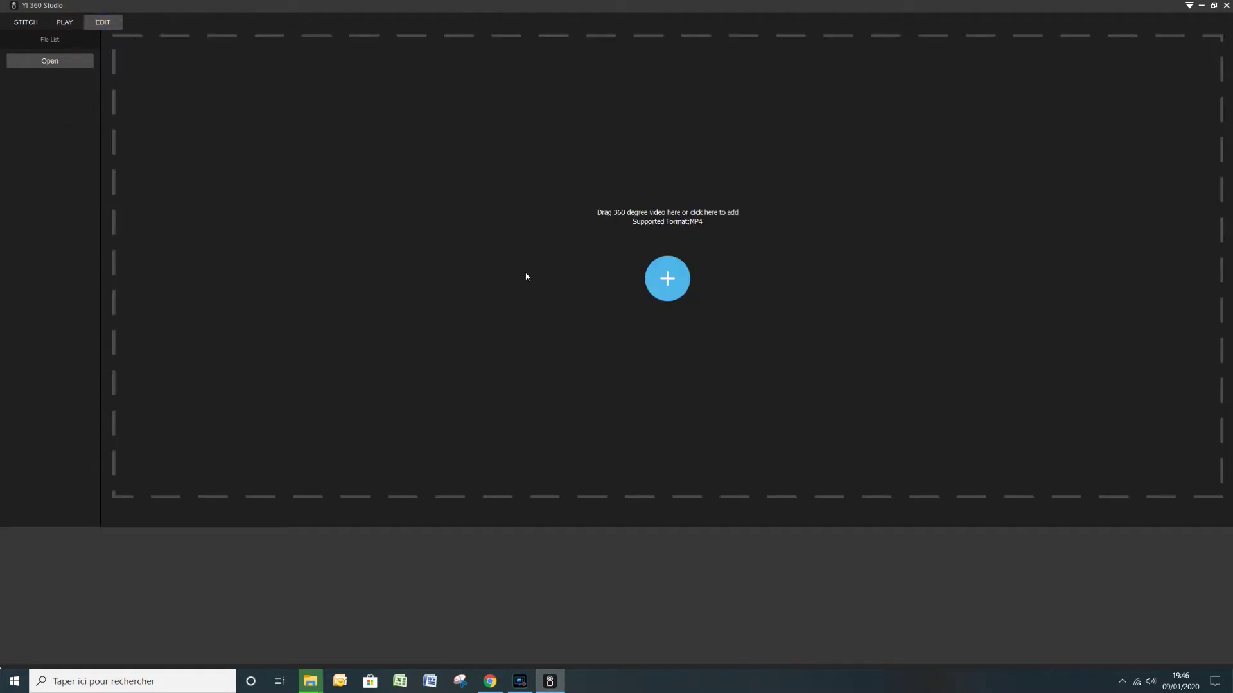
pyautogui.click(60, 62)
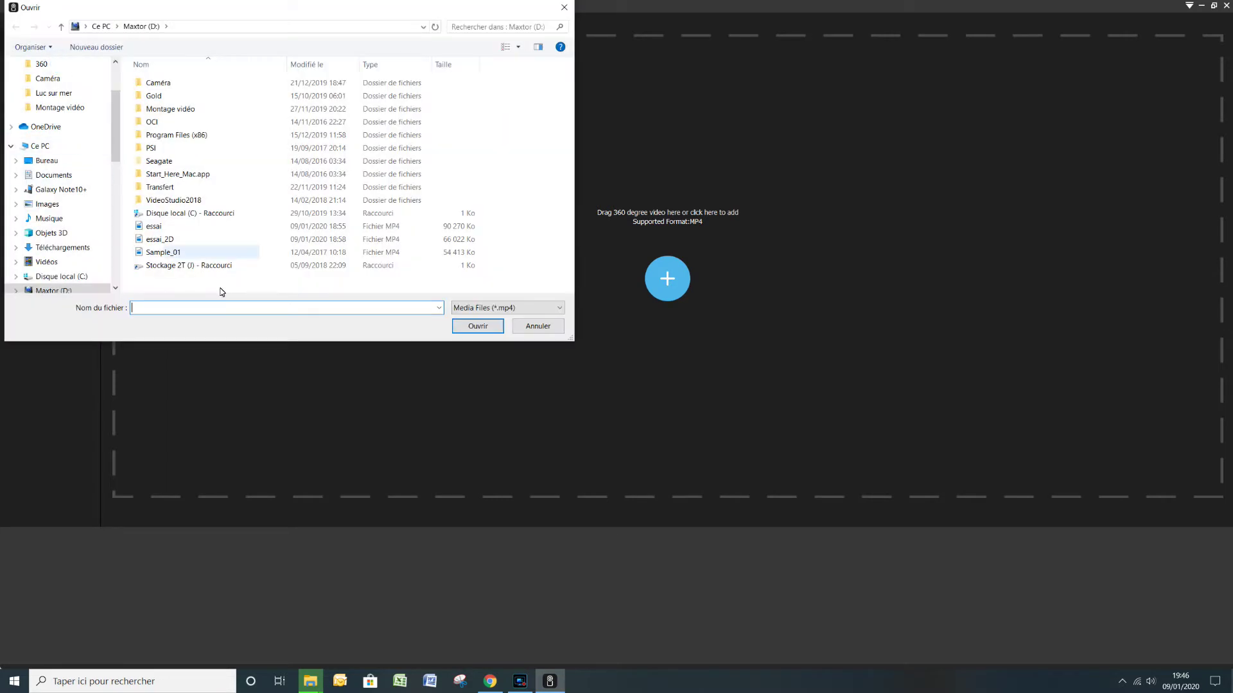
pyautogui.doubleClick(157, 226)
# Add a keyframe at the start of the timeline and aim its view at the road ahead, at 313 horizontal and 196 vertical
pyautogui.moveTo(609, 314); pyautogui.dragTo(504, 289)
pyautogui.moveTo(615, 284); pyautogui.dragTo(175, 384)
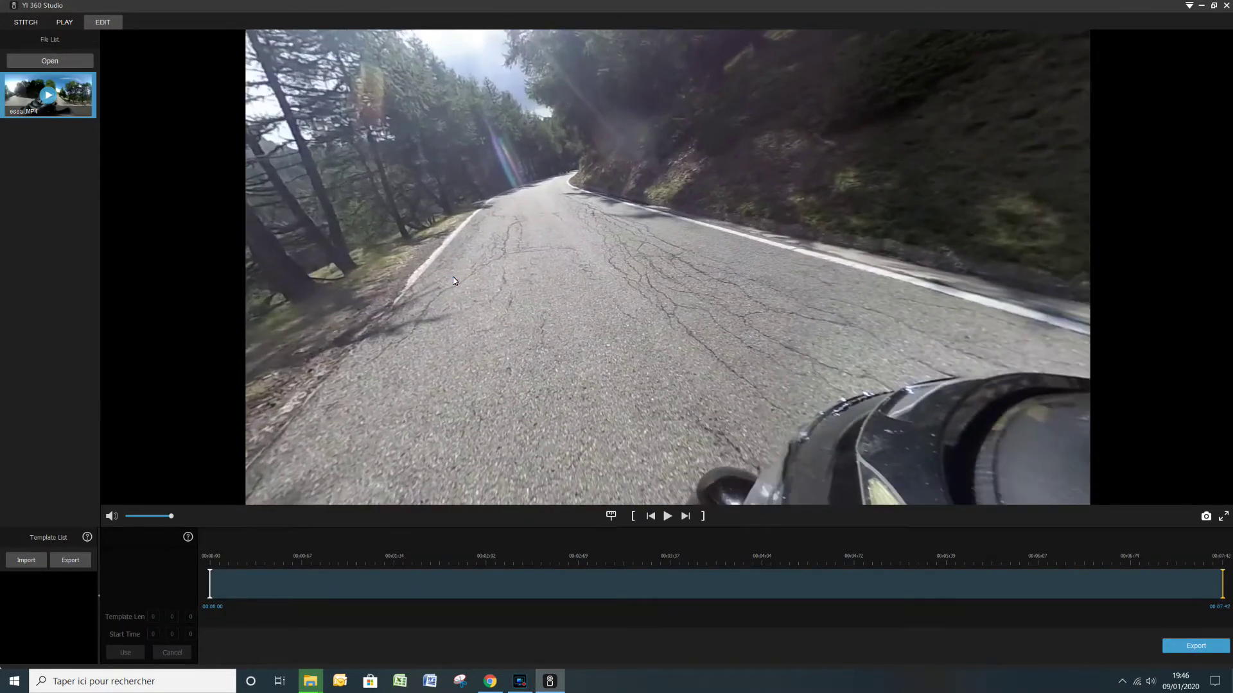
pyautogui.moveTo(490, 267); pyautogui.dragTo(517, 249)
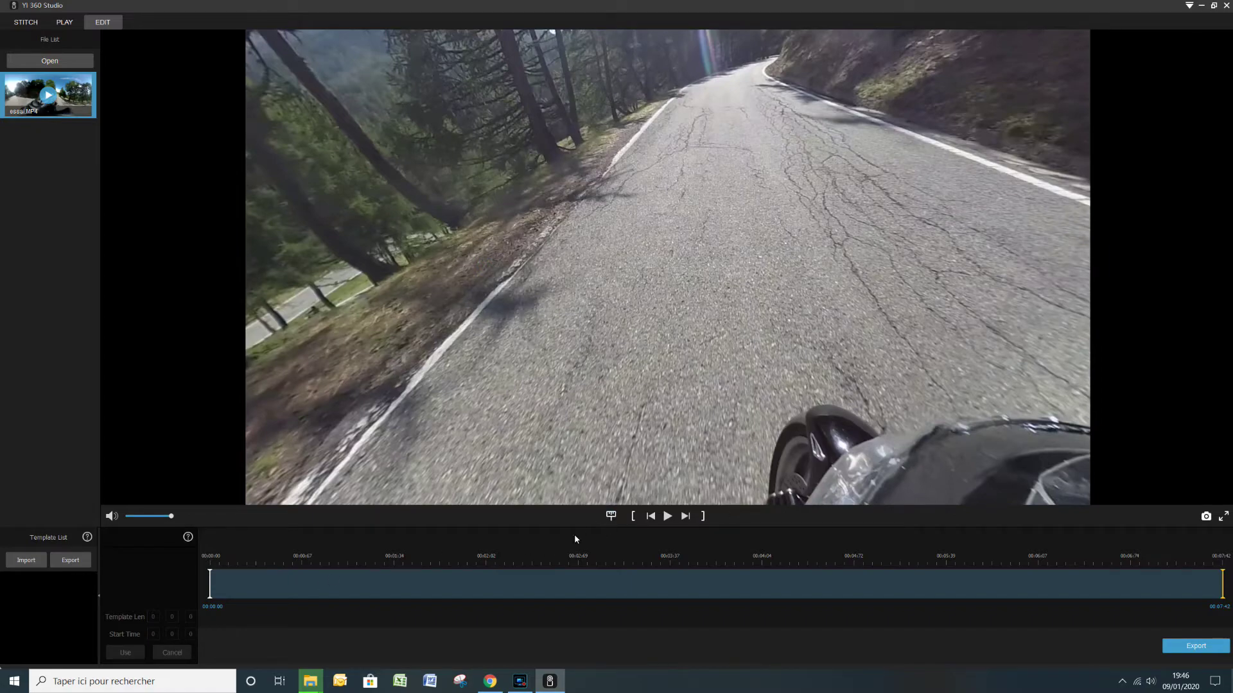
pyautogui.click(611, 516)
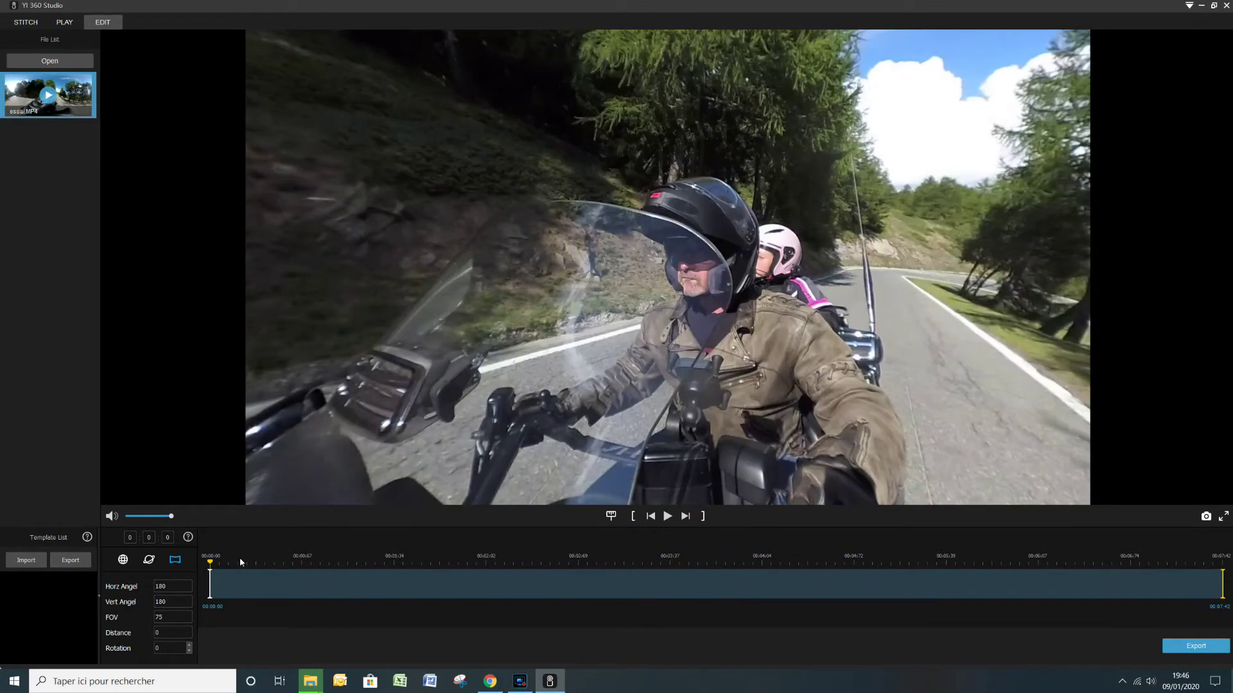
pyautogui.moveTo(413, 323); pyautogui.dragTo(540, 306)
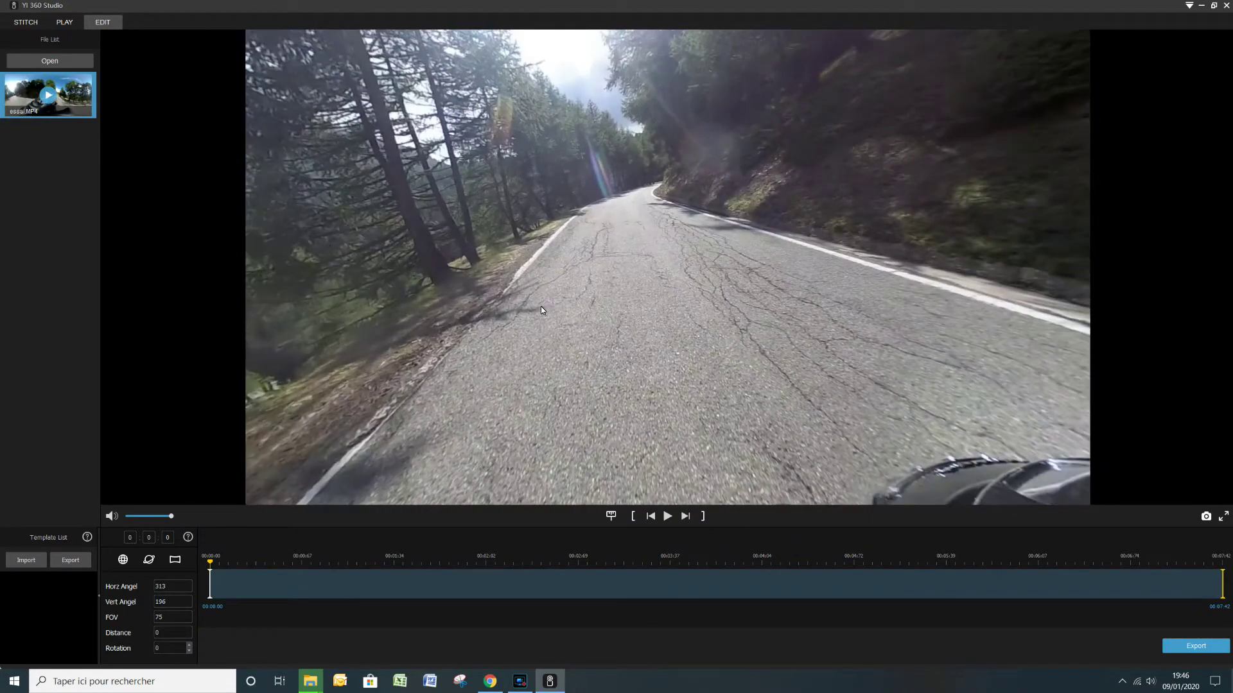
# Narrow the first keyframe's field of view to 50, re-aim it at 322 horizontal and 177.5 vertical, and lower the playback volume
pyautogui.scroll(5, 542, 302)
pyautogui.scroll(10, 542, 302)
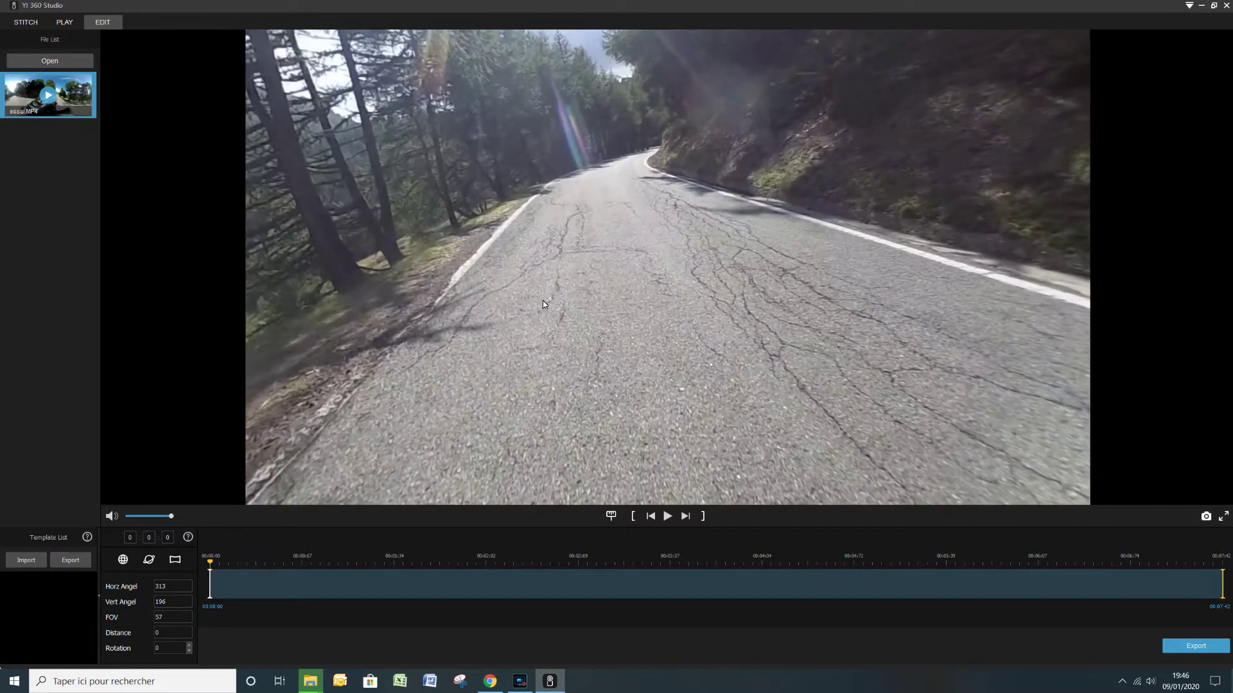
pyautogui.moveTo(553, 304); pyautogui.dragTo(561, 321)
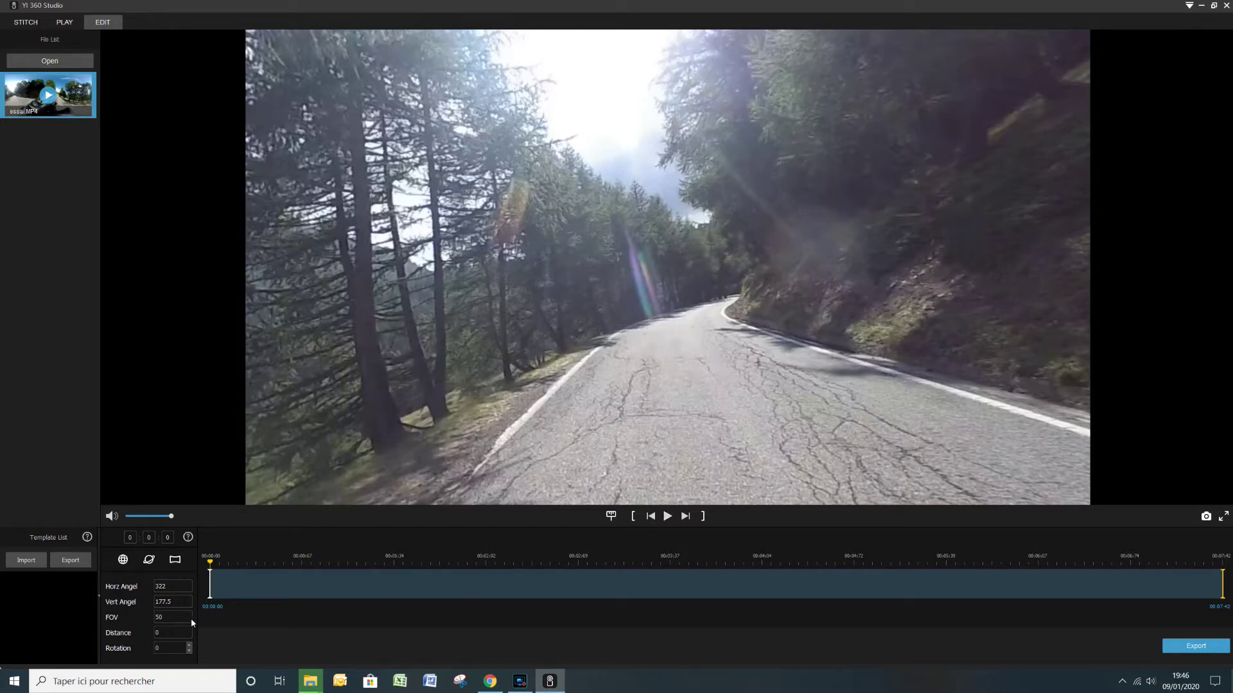
pyautogui.moveTo(162, 519); pyautogui.dragTo(131, 520)
# Add a keyframe at 1.602 s with its view aimed at the riders, at 153.5 horizontal, 178 vertical and field of view 98
pyautogui.click(668, 517)
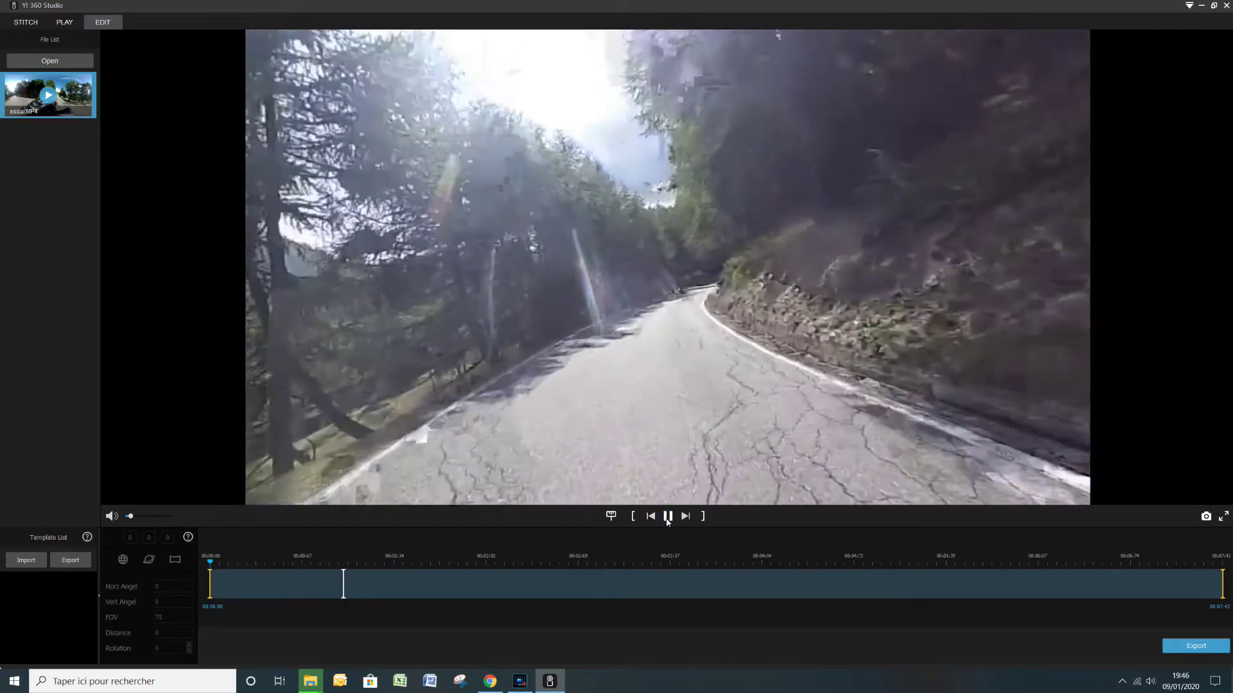
pyautogui.click(667, 518)
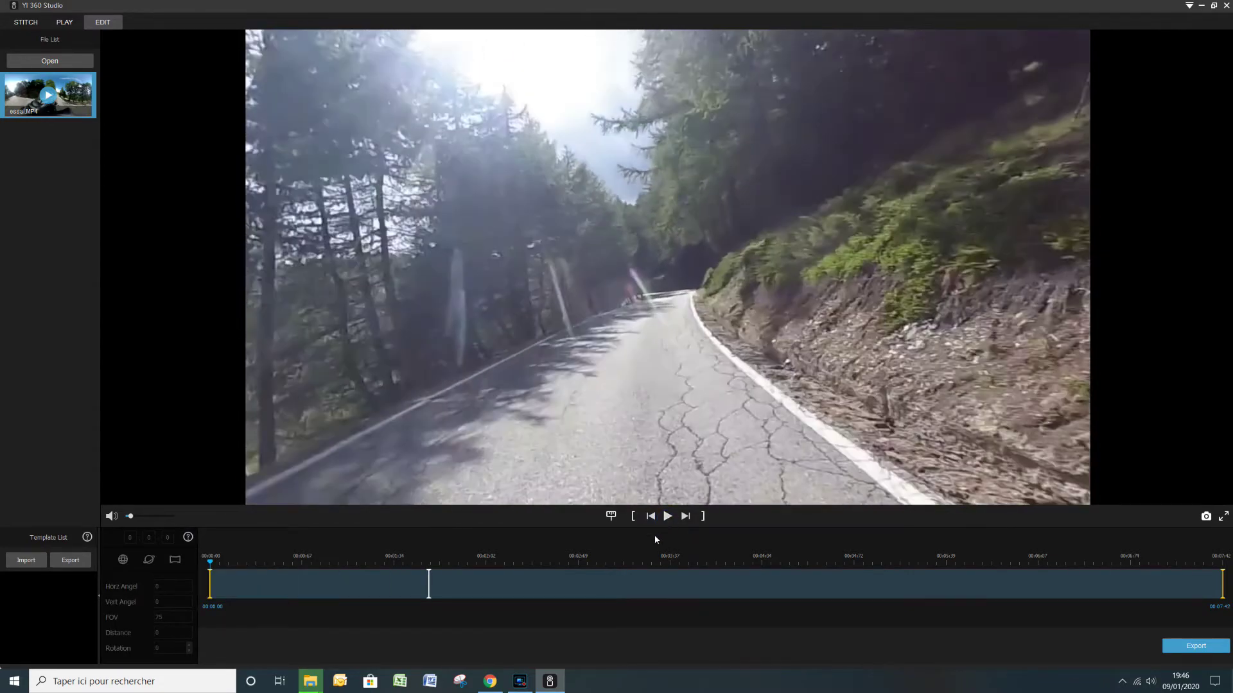
pyautogui.click(610, 517)
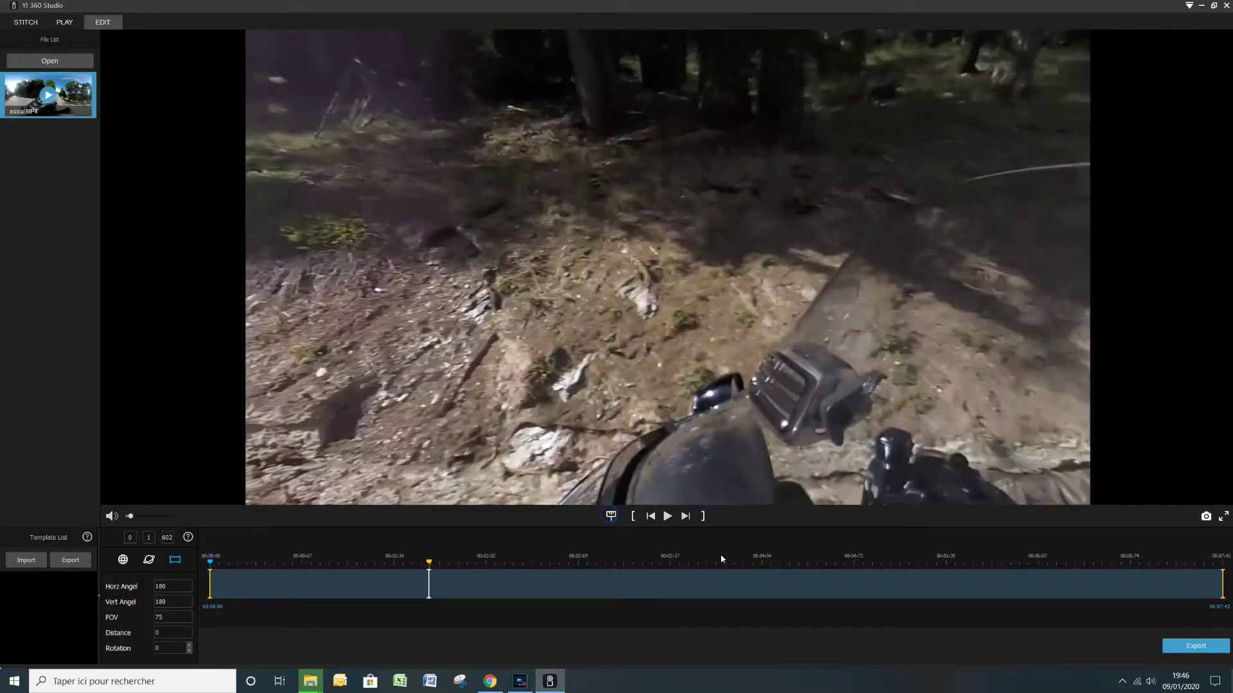
pyautogui.moveTo(723, 361); pyautogui.dragTo(718, 364)
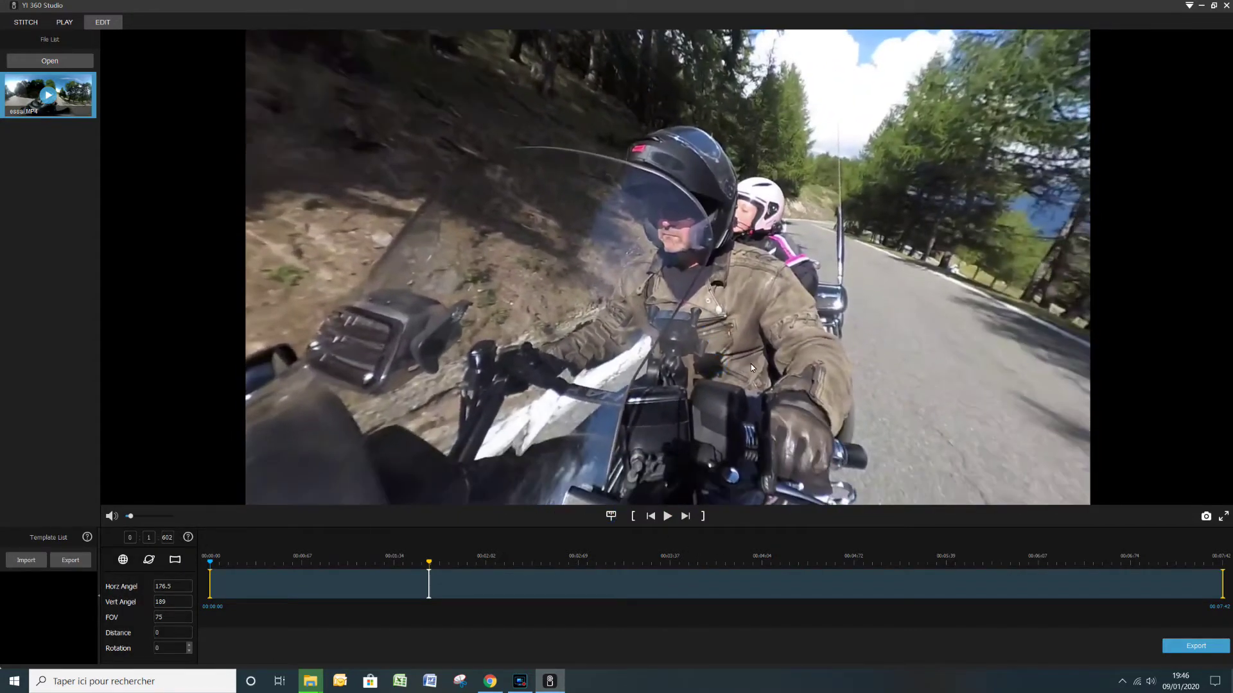
pyautogui.scroll(-3, 749, 362)
pyautogui.scroll(-8, 748, 364)
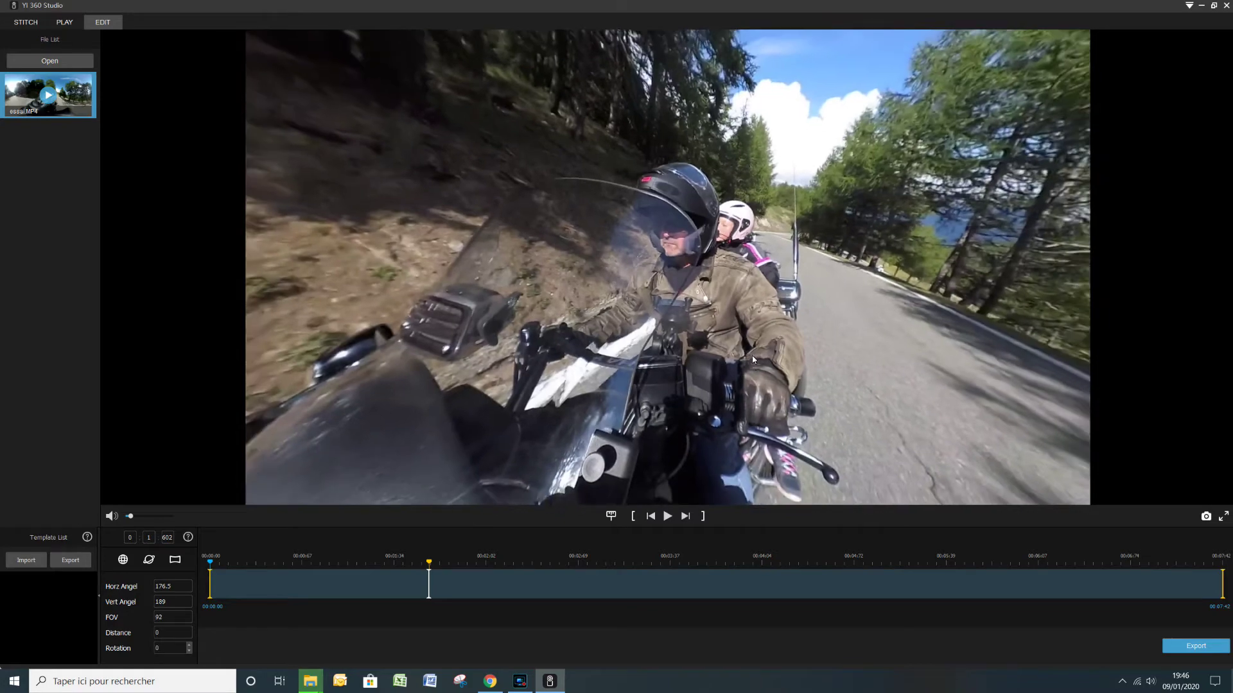
pyautogui.moveTo(743, 370); pyautogui.dragTo(719, 376)
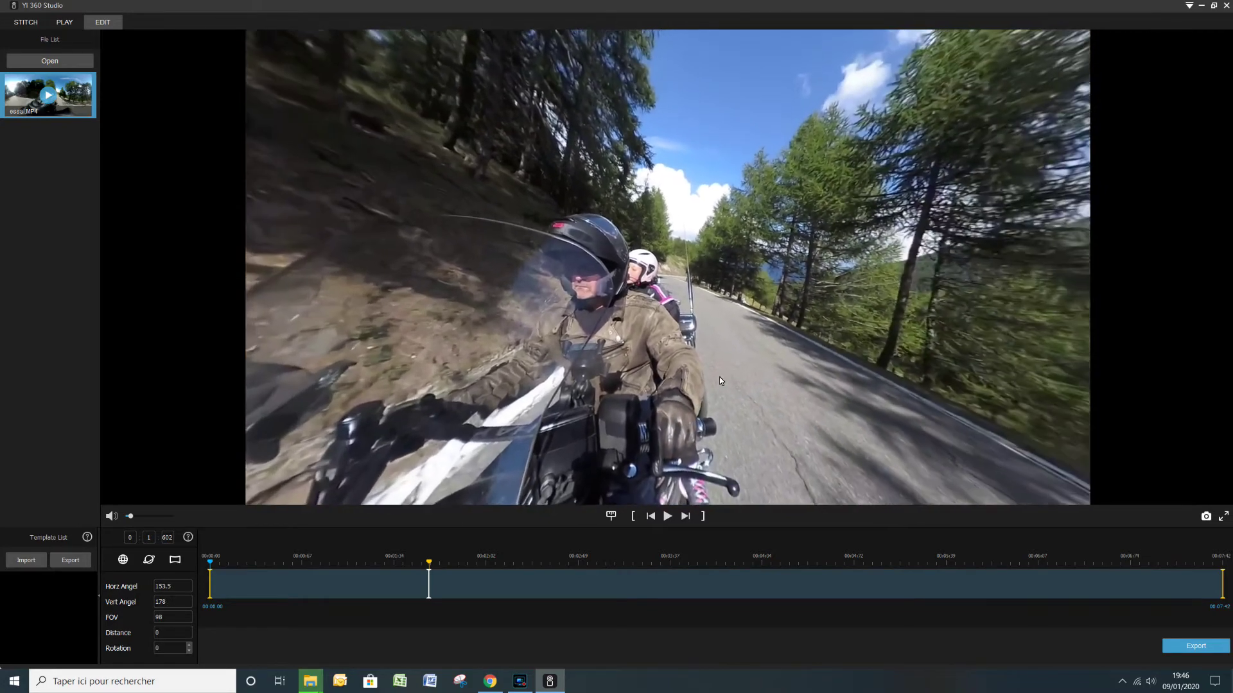
# Add a little-planet keyframe at 3.603 s, with its view at 189 horizontal, 250.5 vertical and field of view 97.5
pyautogui.click(668, 516)
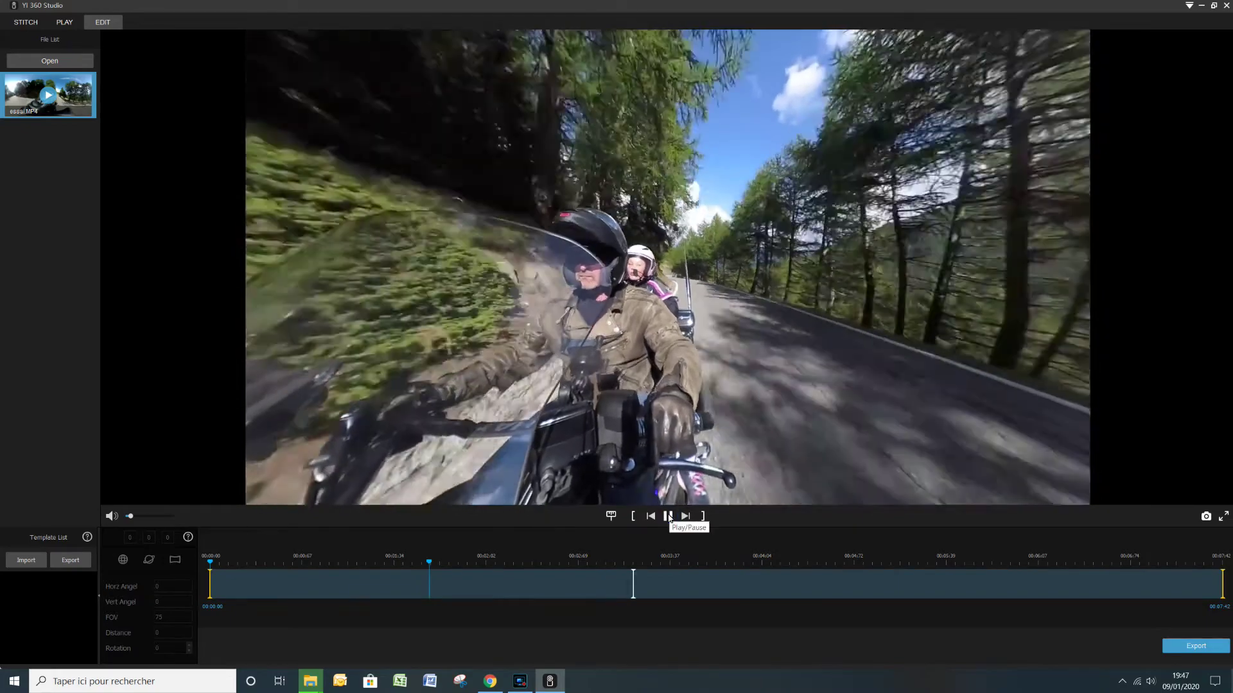
pyautogui.click(668, 516)
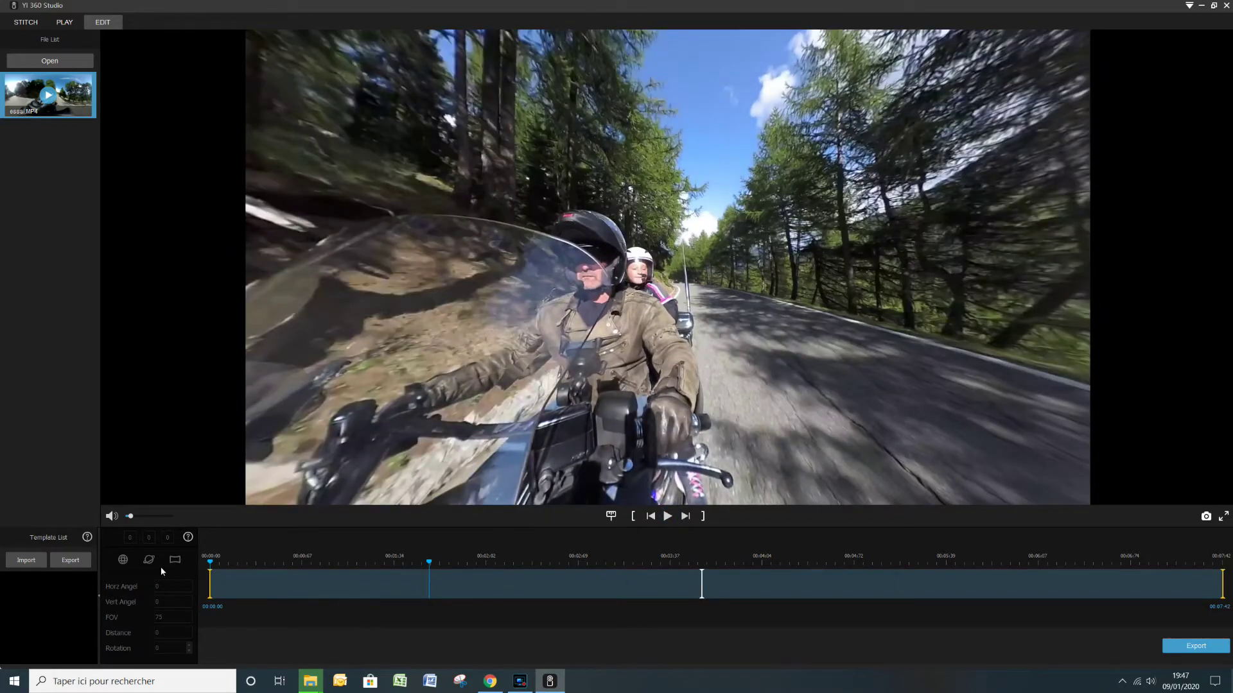
pyautogui.click(152, 560)
pyautogui.click(152, 560)
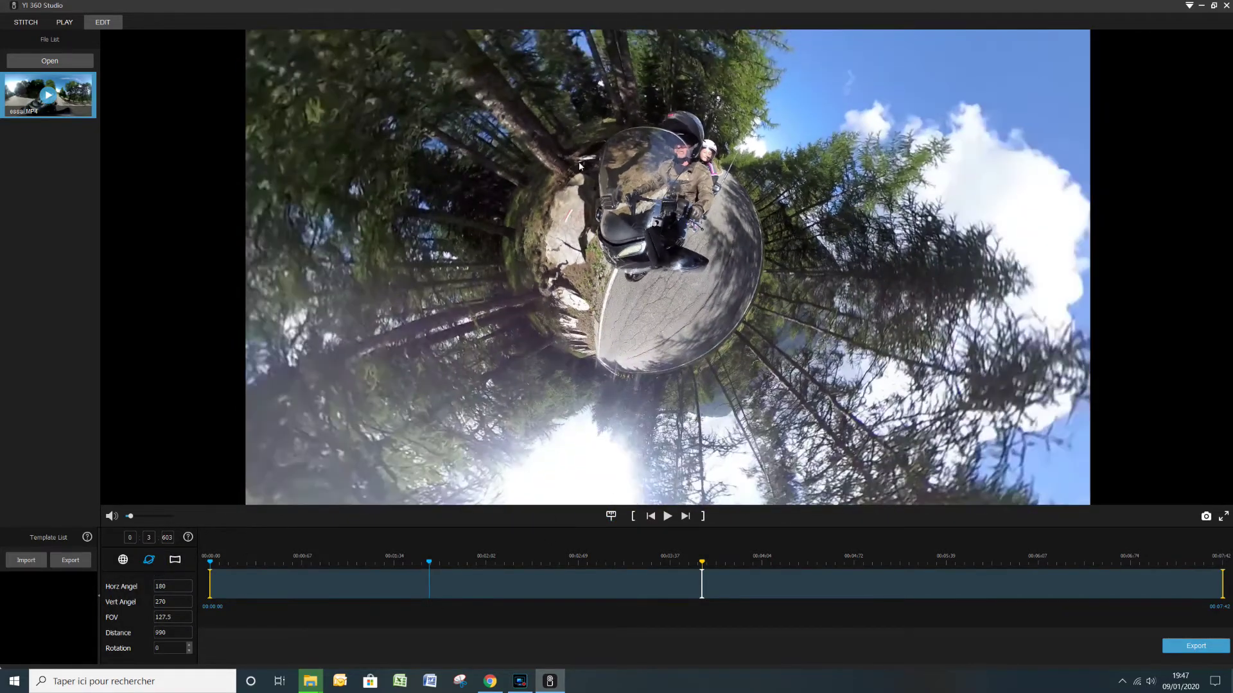
pyautogui.moveTo(560, 109); pyautogui.dragTo(598, 188)
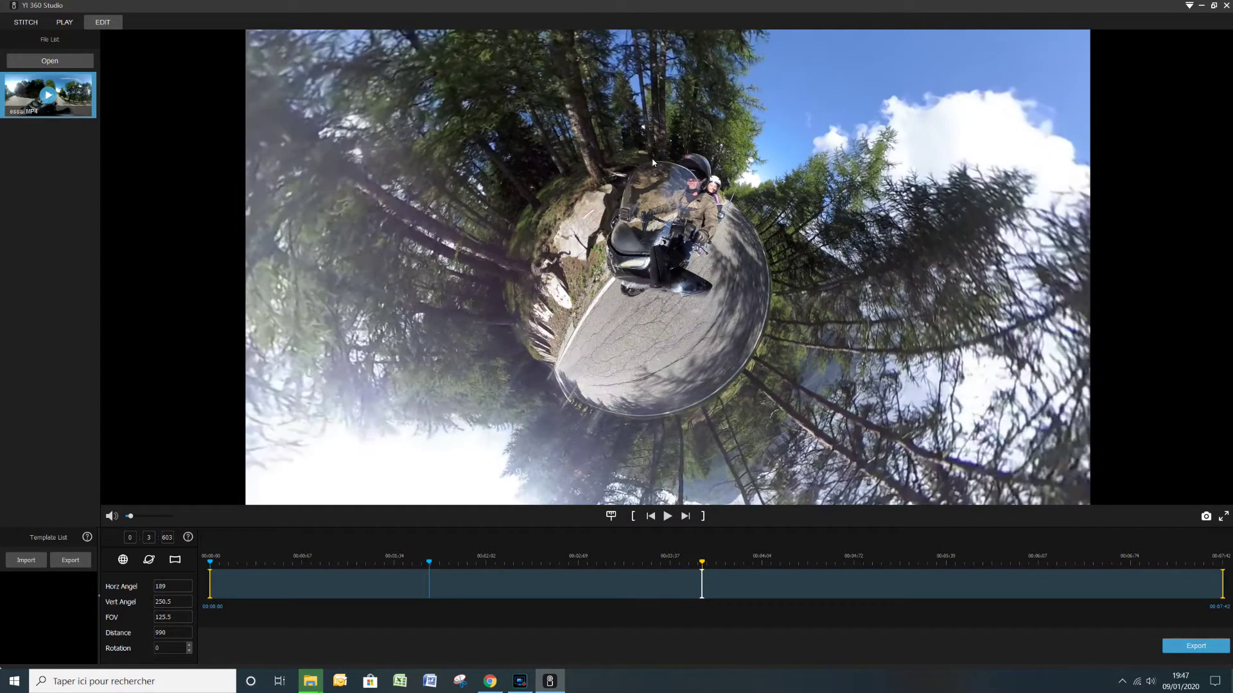
pyautogui.scroll(4, 646, 158)
pyautogui.scroll(2, 654, 163)
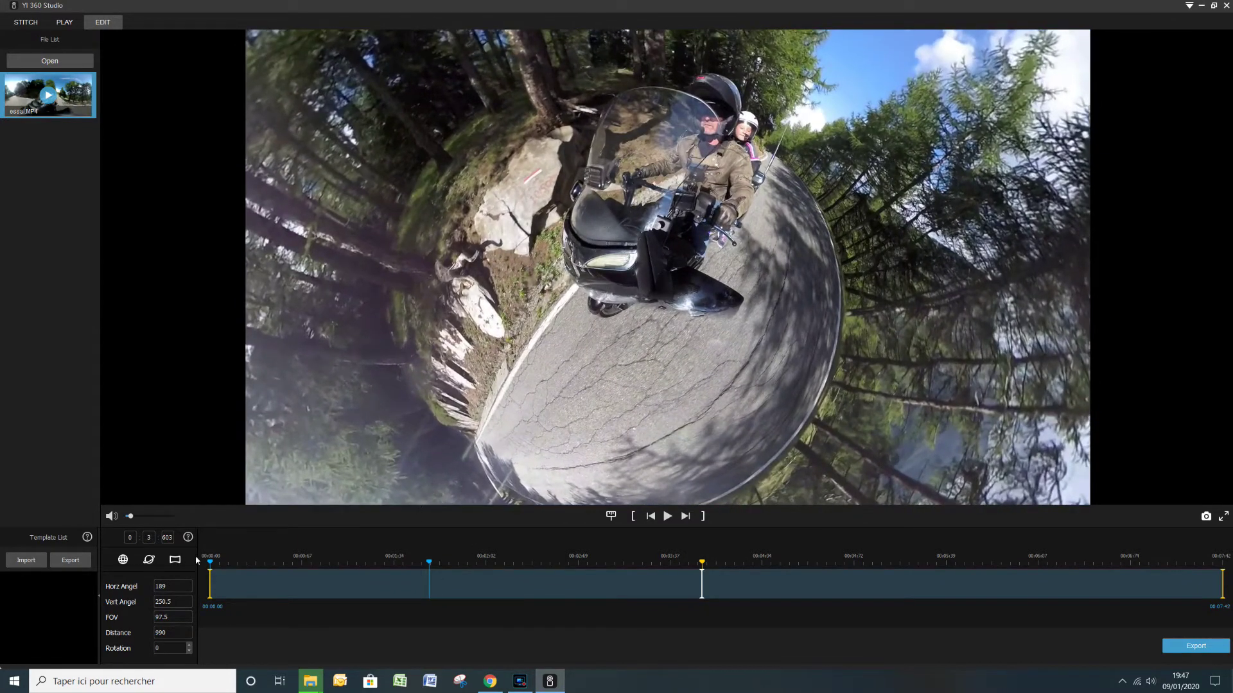
# Add a keyframe at 5.476 s and aim its view at the road ahead, at 308.5 horizontal and 173.5 vertical
pyautogui.click(668, 516)
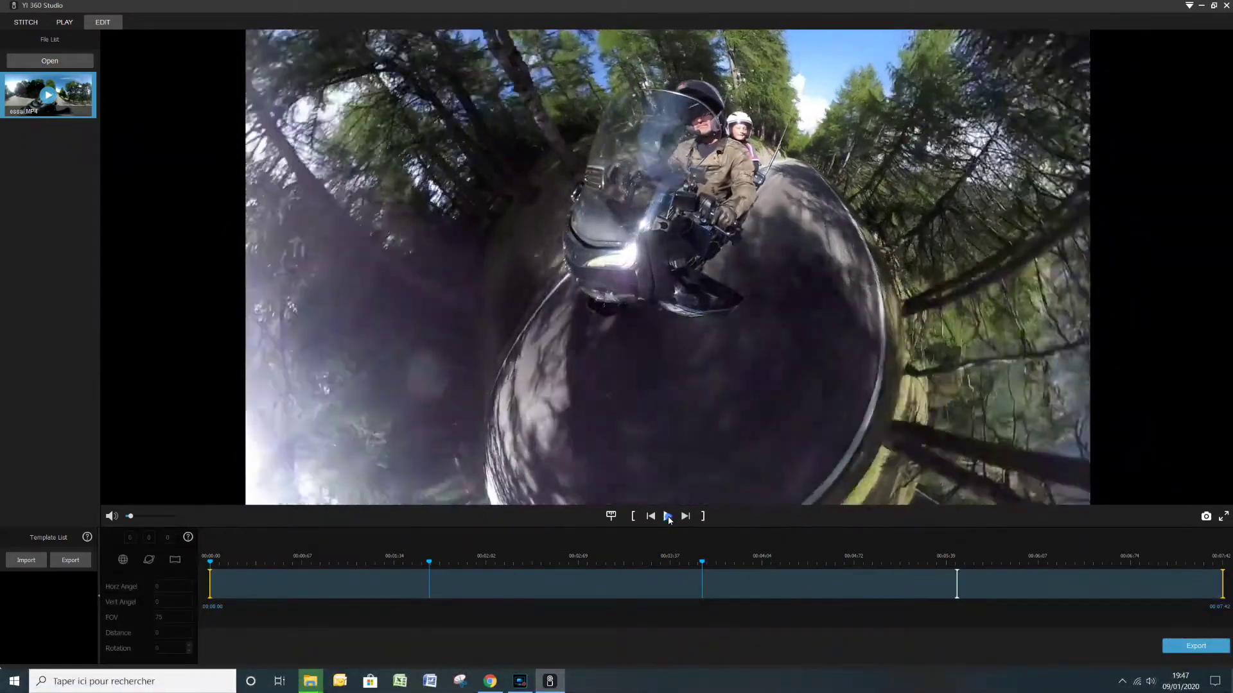
pyautogui.click(668, 517)
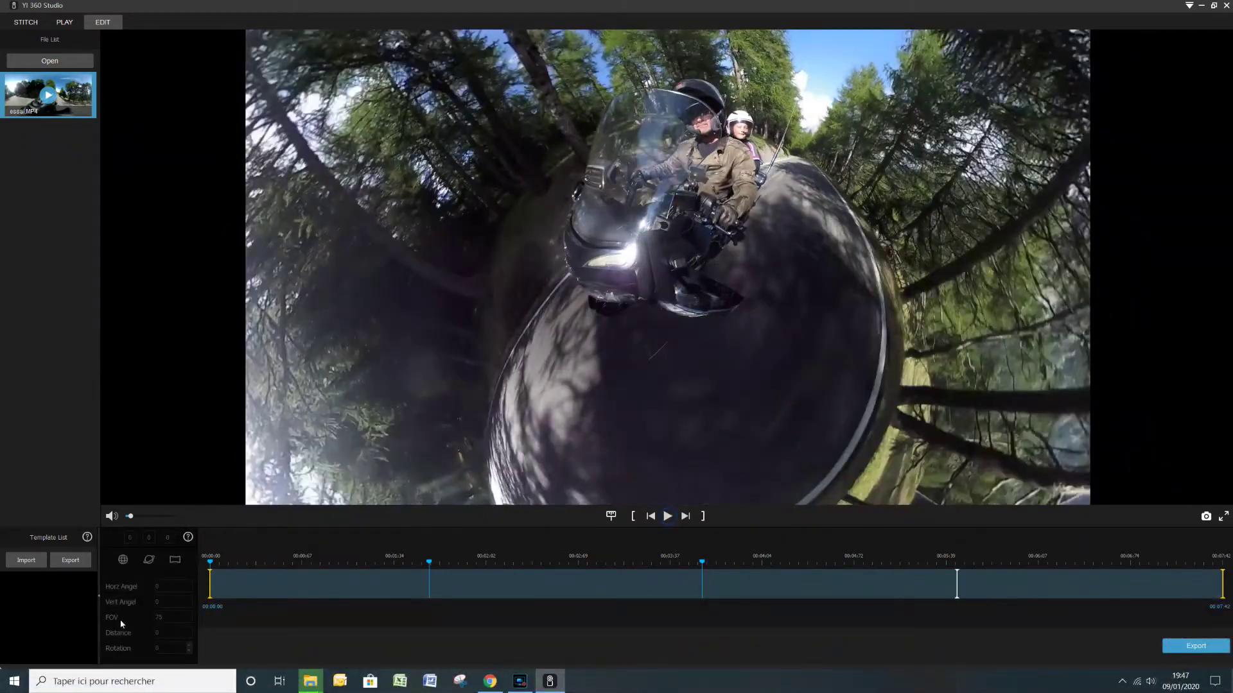
pyautogui.click(611, 516)
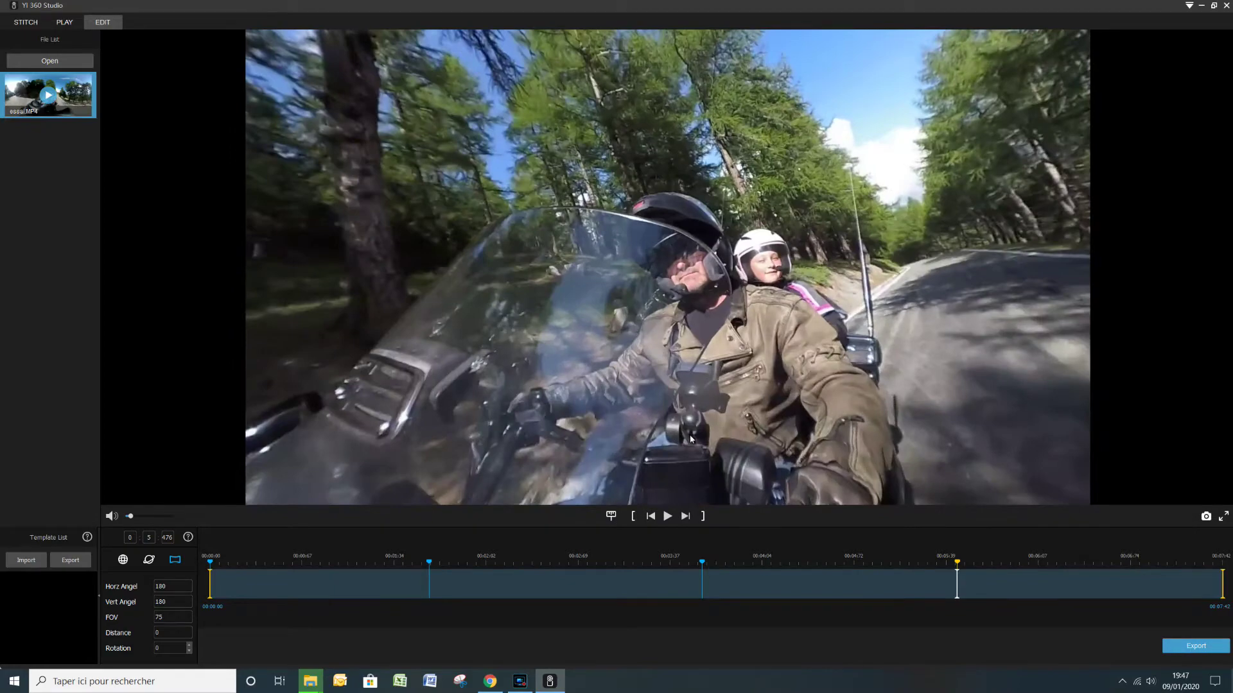
pyautogui.moveTo(691, 439); pyautogui.dragTo(655, 462)
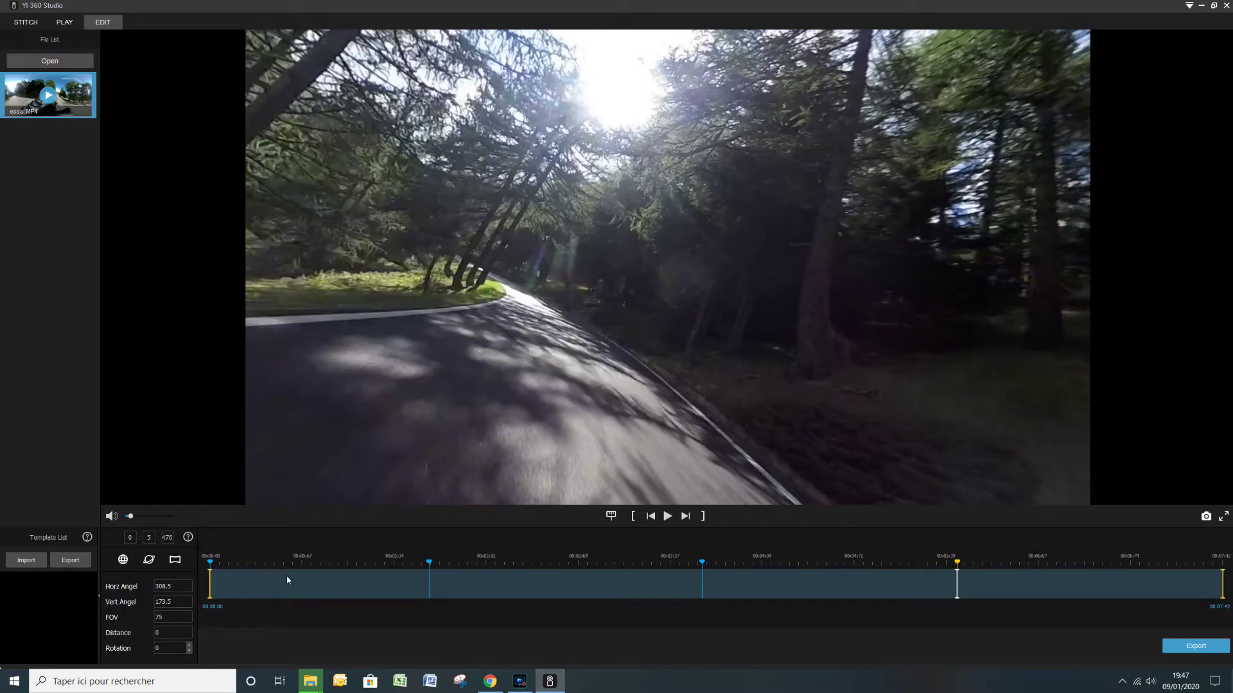
# Add a keyframe at 6.477 s with a close-up of the riders, at 157.5 horizontal, 180.5 vertical and field of view 45
pyautogui.click(667, 516)
pyautogui.click(668, 516)
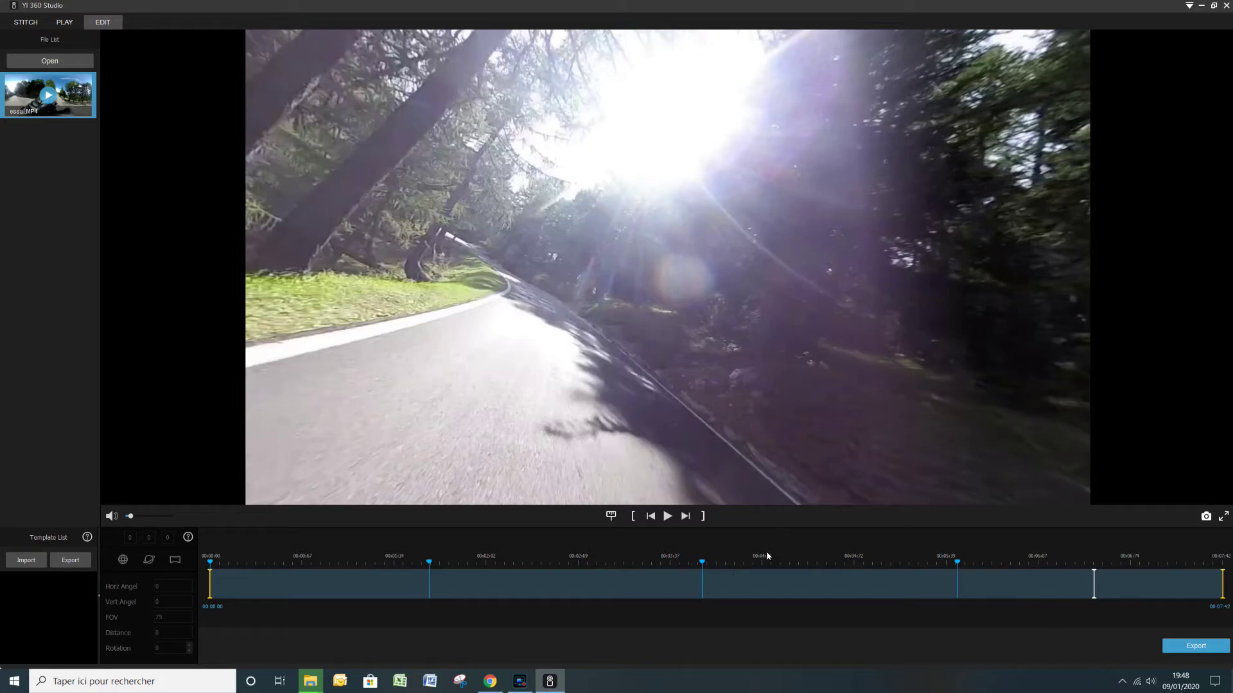
pyautogui.click(610, 515)
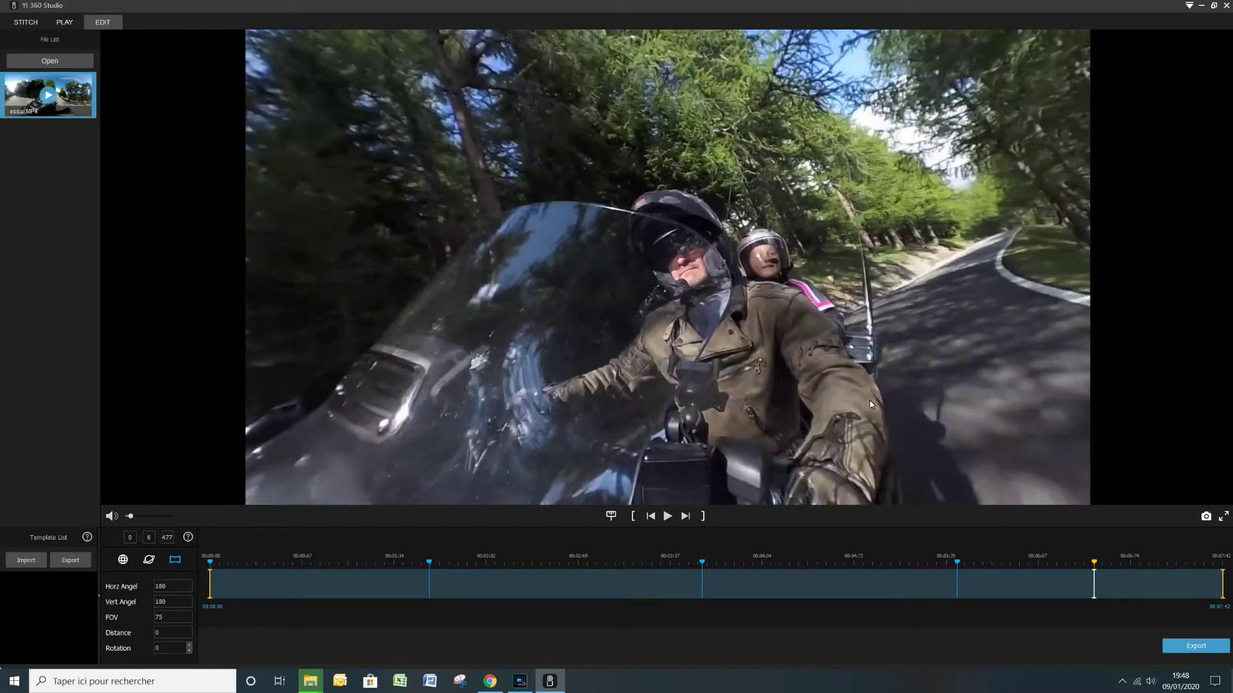
pyautogui.moveTo(870, 401); pyautogui.dragTo(859, 390)
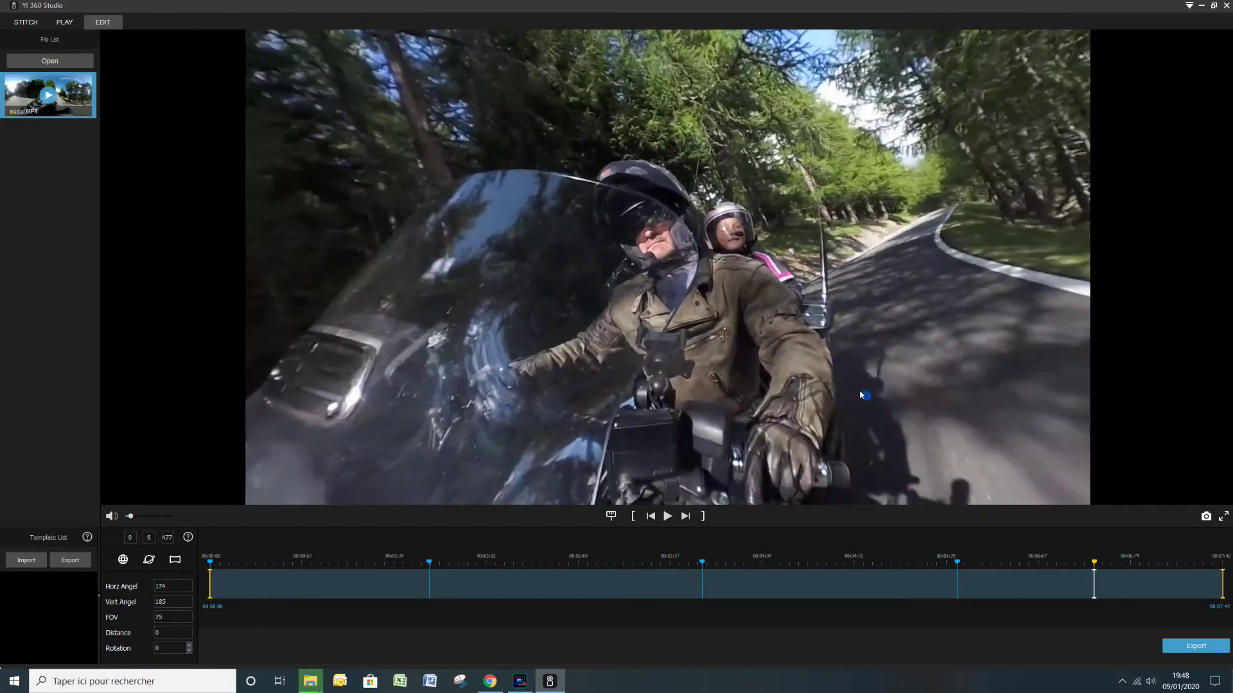
pyautogui.scroll(6, 856, 388)
pyautogui.scroll(3, 843, 360)
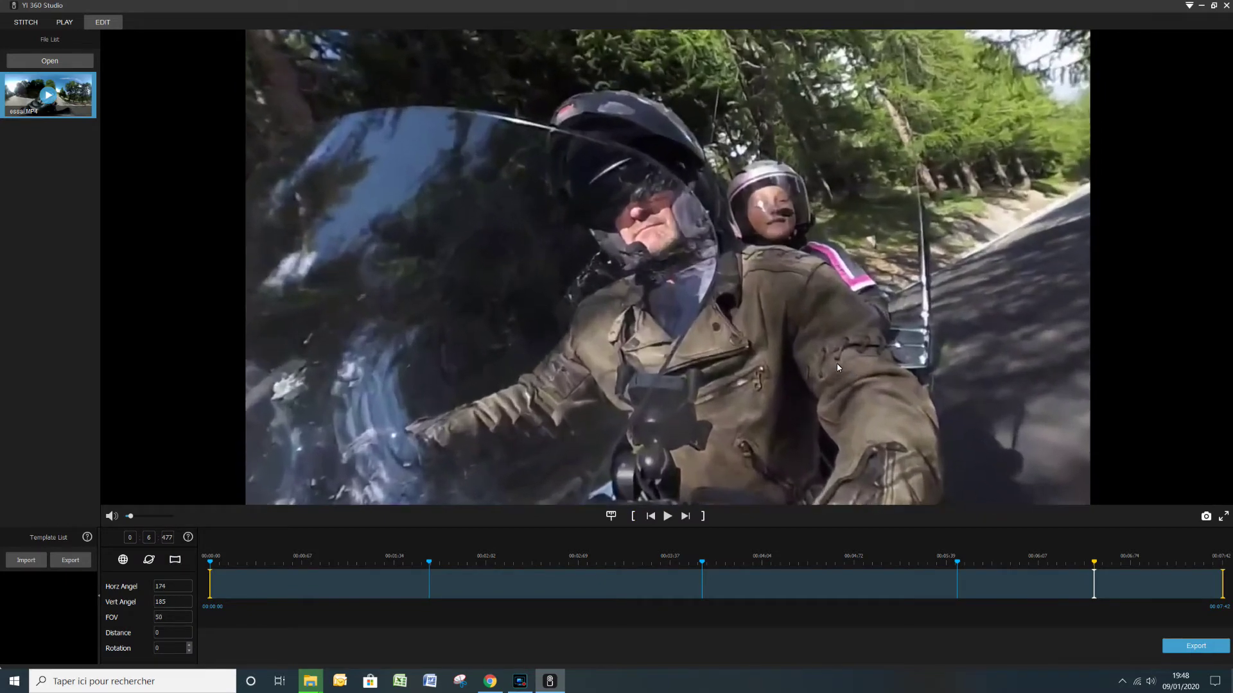
pyautogui.moveTo(843, 363); pyautogui.dragTo(773, 395)
pyautogui.scroll(2, 773, 392)
pyautogui.moveTo(553, 374); pyautogui.dragTo(578, 364)
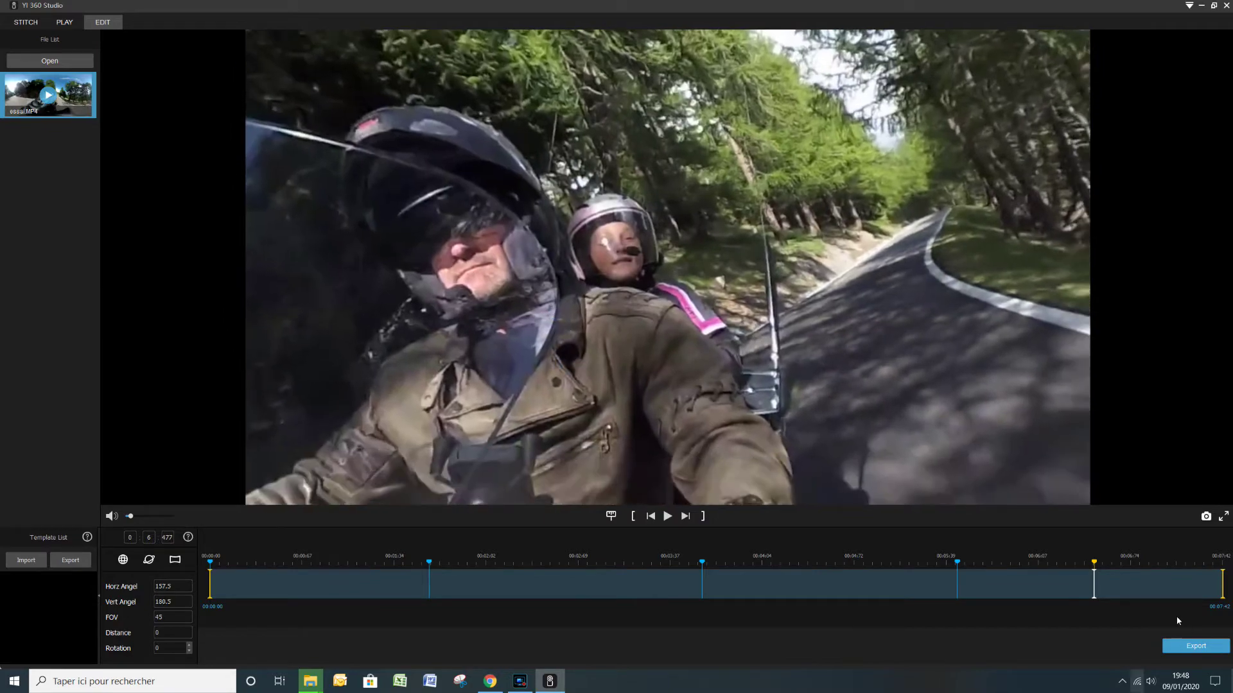
# Try to add a keyframe at the very end of the timeline and turn its view towards the roadside trees
pyautogui.click(667, 516)
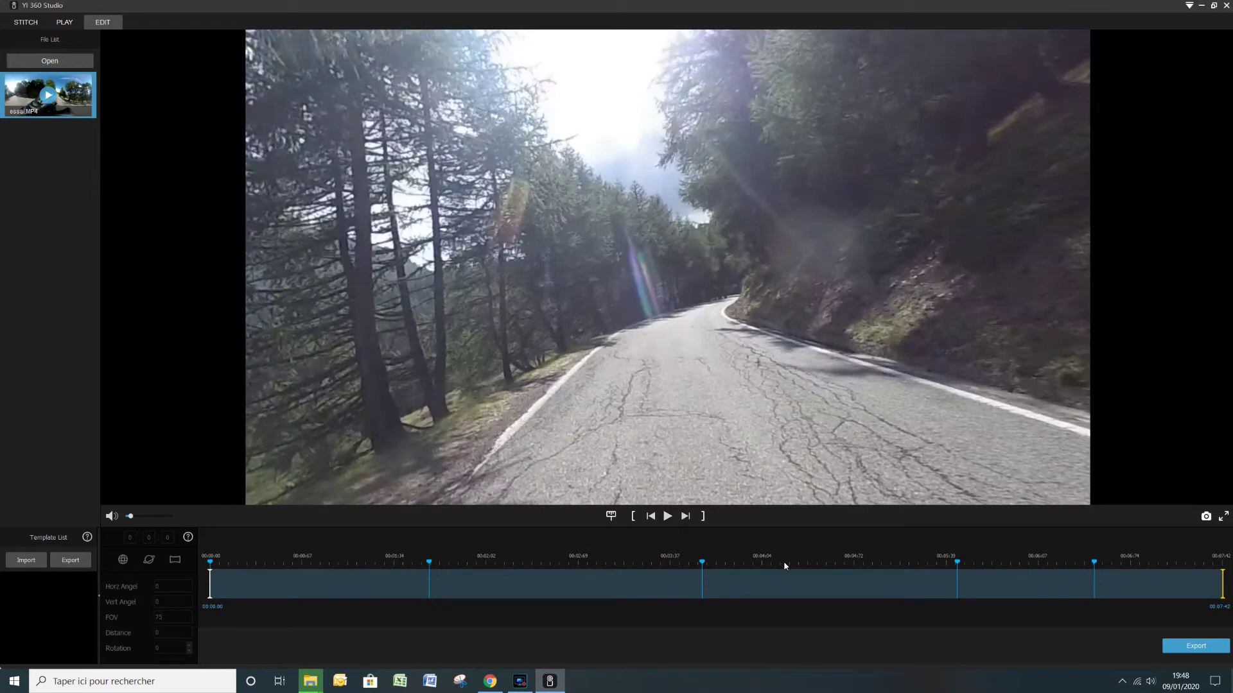
pyautogui.click(1220, 584)
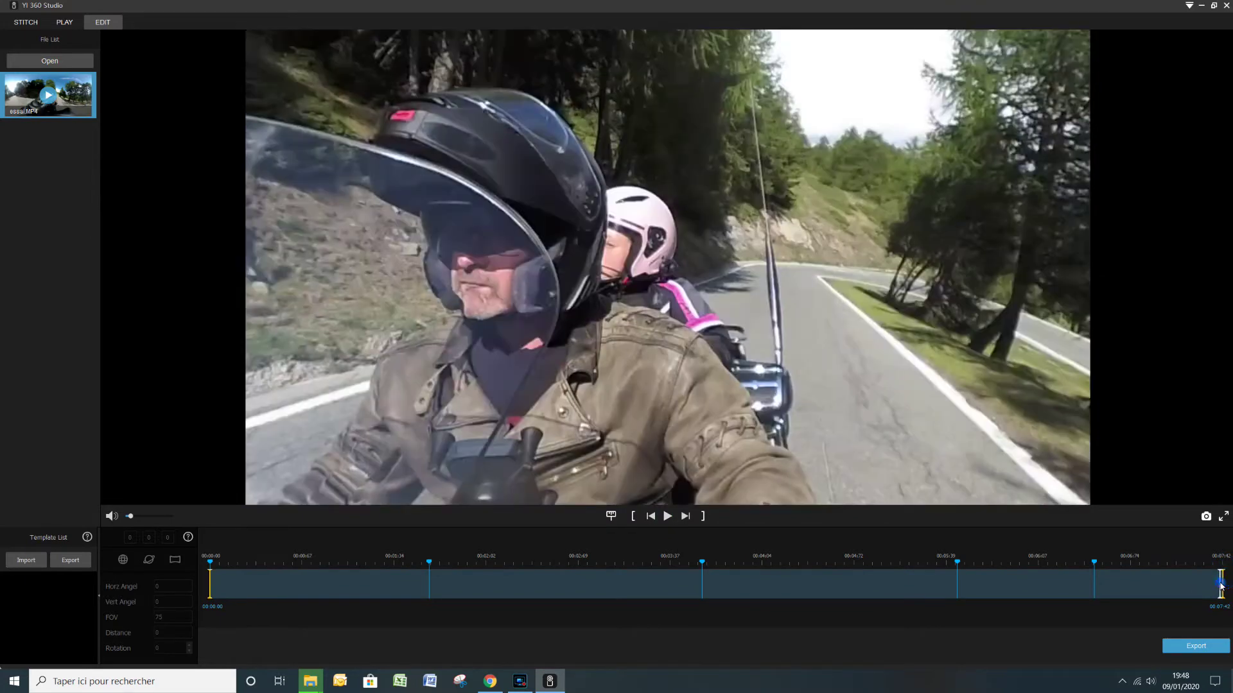
pyautogui.click(611, 516)
pyautogui.click(621, 370)
pyautogui.moveTo(706, 384); pyautogui.dragTo(850, 406)
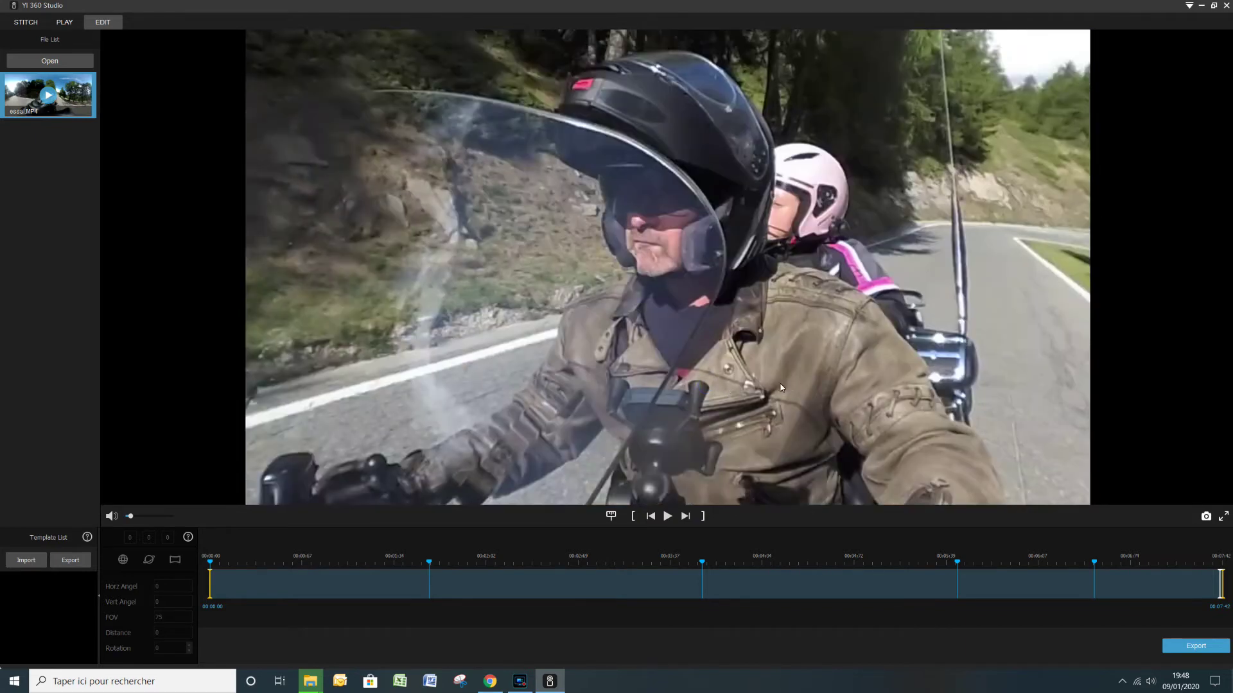
pyautogui.moveTo(506, 347); pyautogui.dragTo(454, 353)
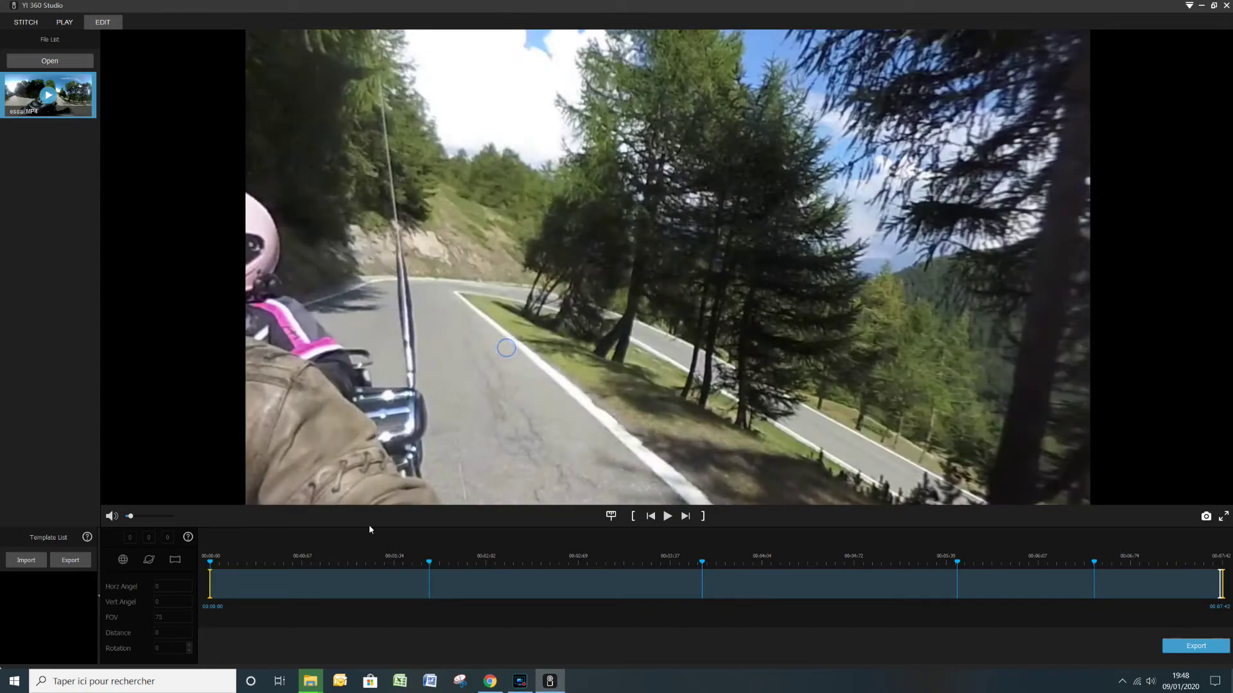
pyautogui.click(672, 519)
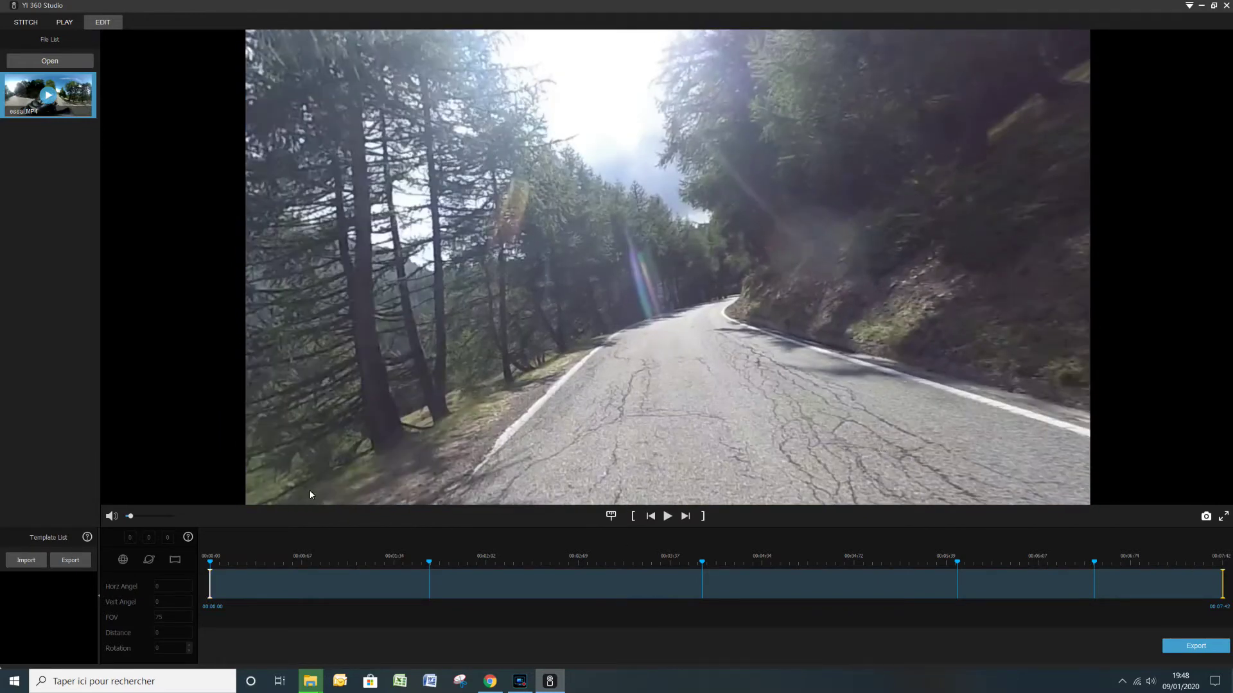
# Start exporting the reframed video as an MP4 file on the Maxtor (D:) drive and cancel the save
pyautogui.click(1192, 647)
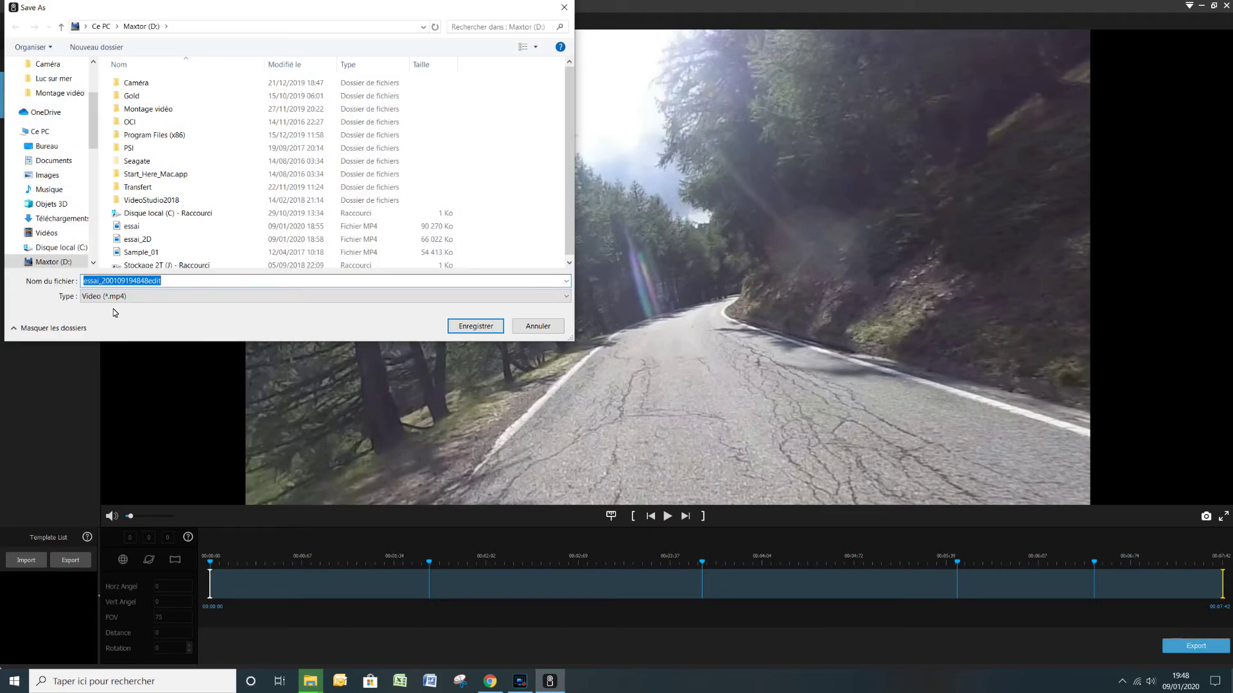
pyautogui.write('essa')
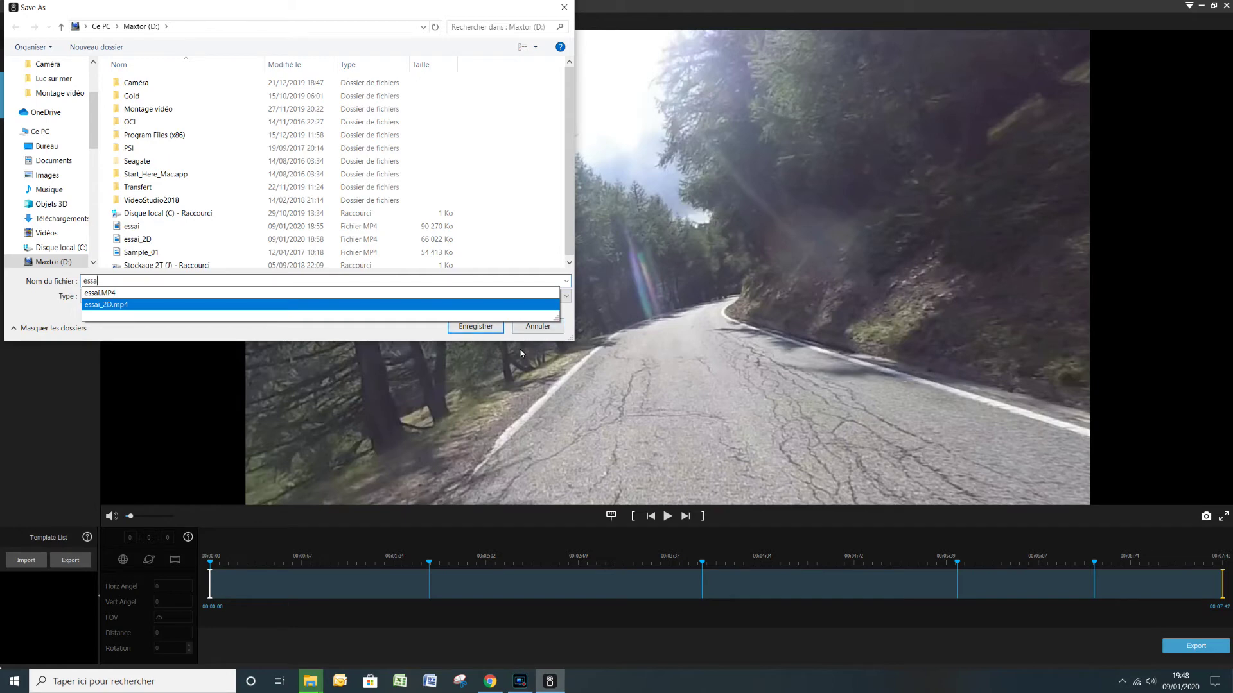
pyautogui.click(529, 327)
pyautogui.click(532, 325)
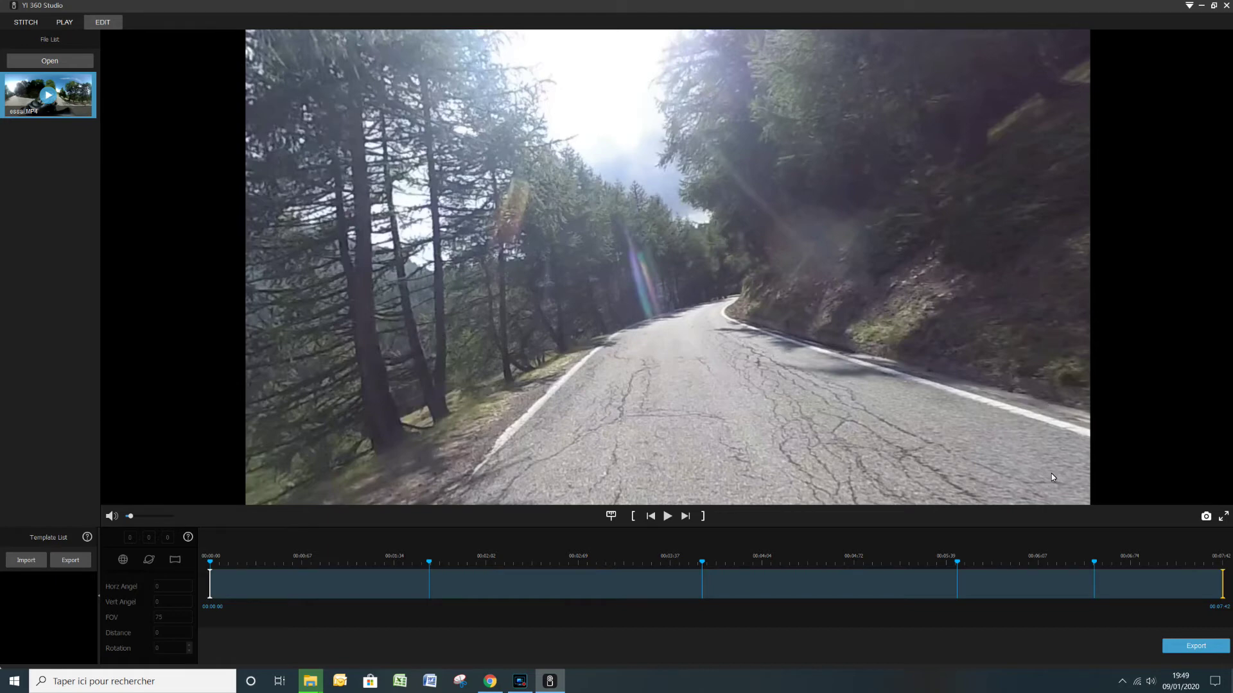
# Close the 360° editor, switch to File Explorer, browse to the Maxtor (D:) drive and play the video essai_2D
pyautogui.click(1227, 8)
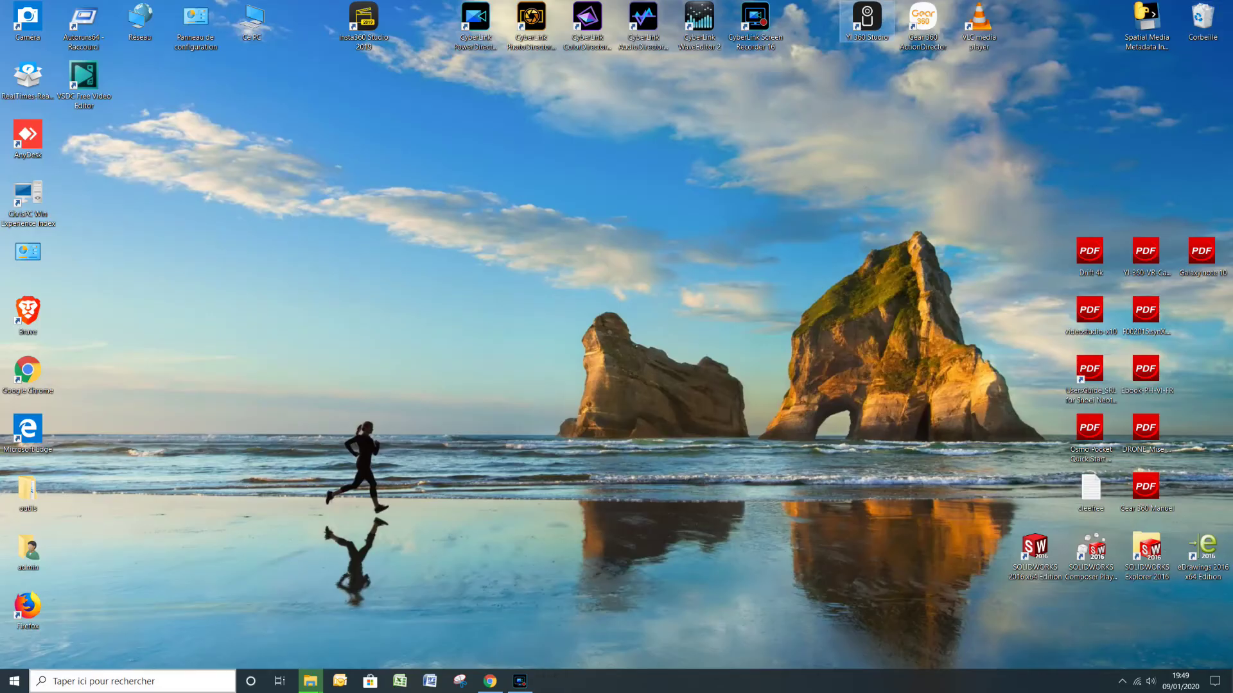
pyautogui.click(311, 682)
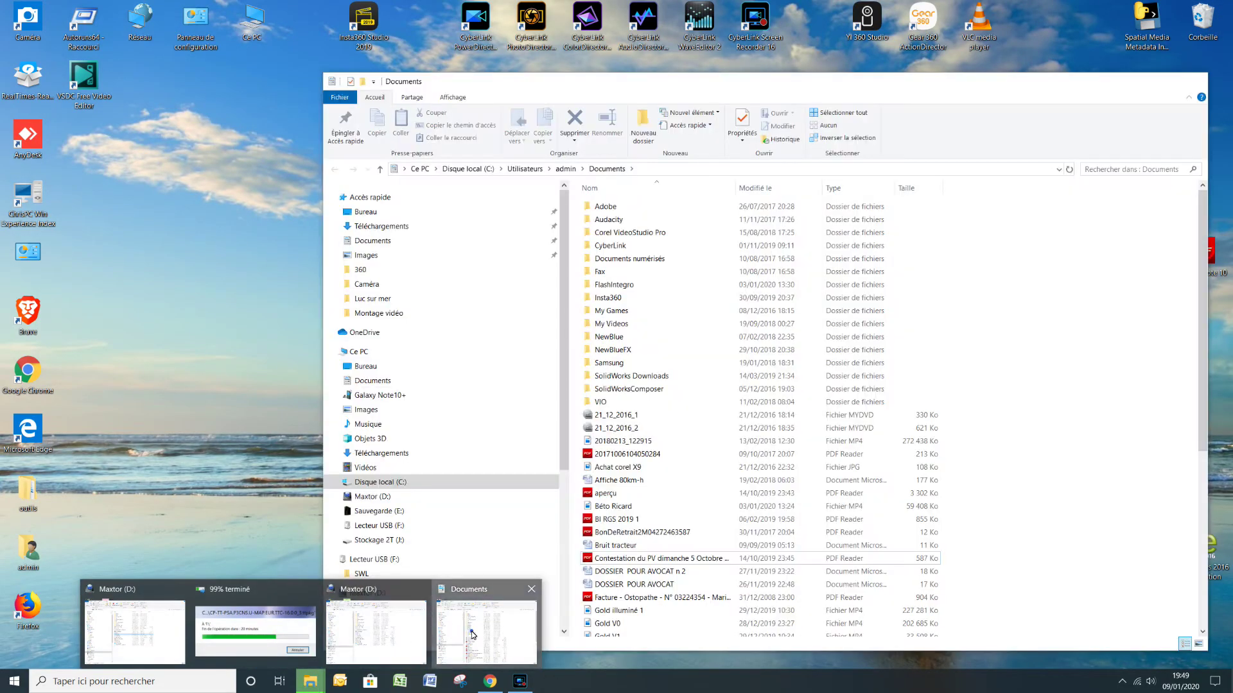
pyautogui.click(472, 635)
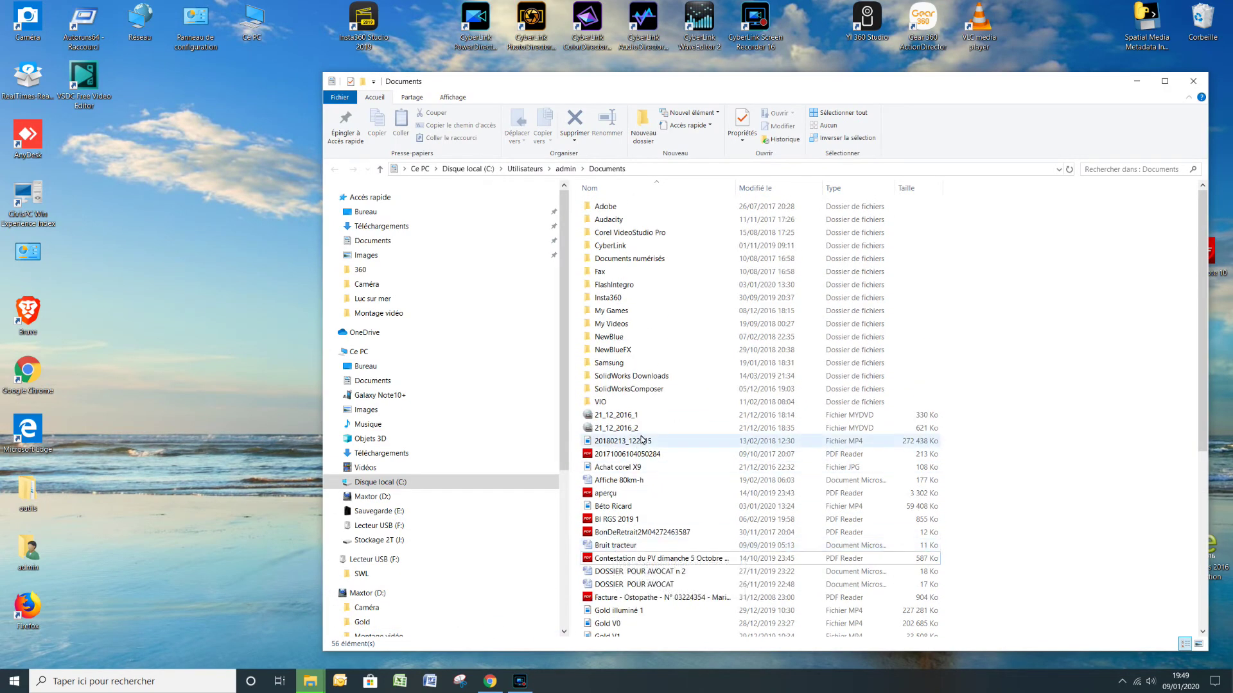
pyautogui.click(363, 593)
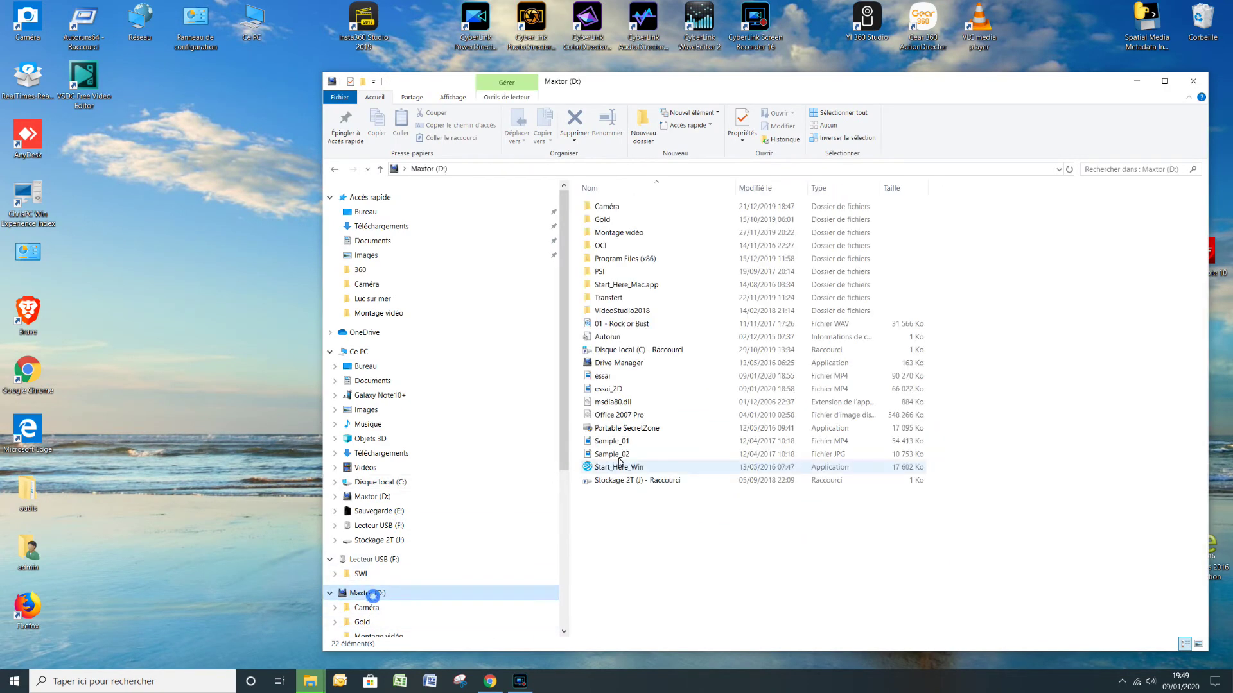
pyautogui.doubleClick(611, 389)
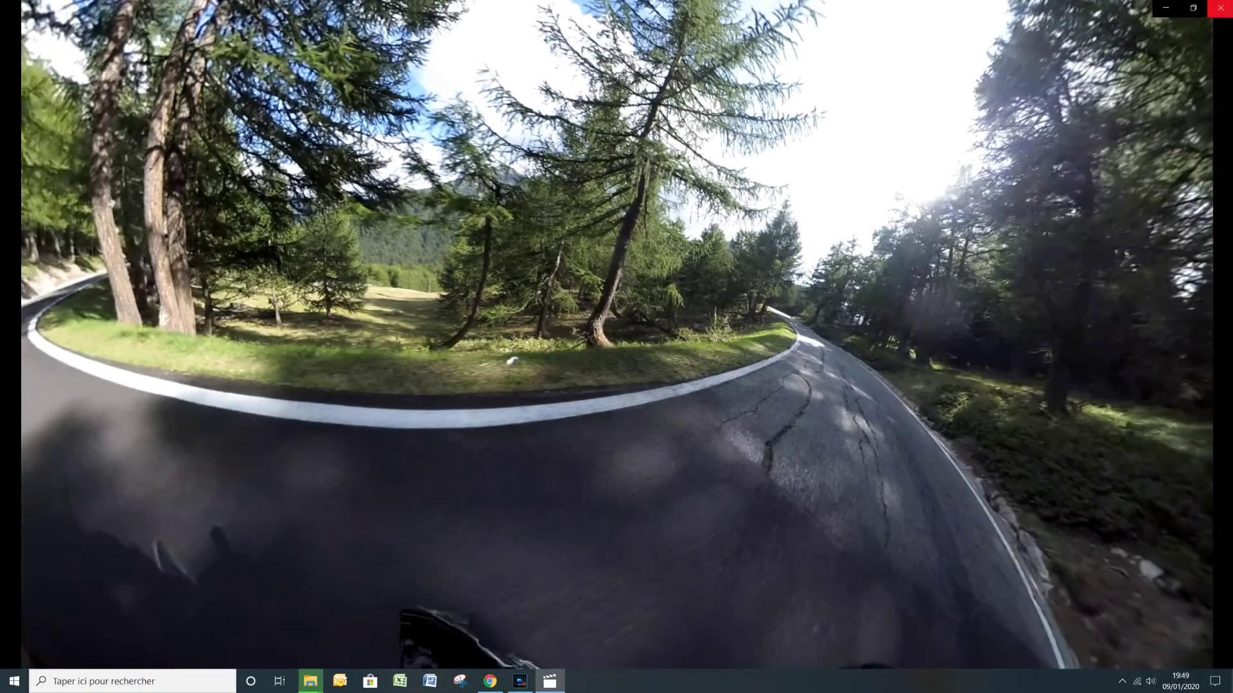
# Close the video playback, examine the detailed video and audio properties of essai_2D, and minimize File Explorer
pyautogui.click(1222, 6)
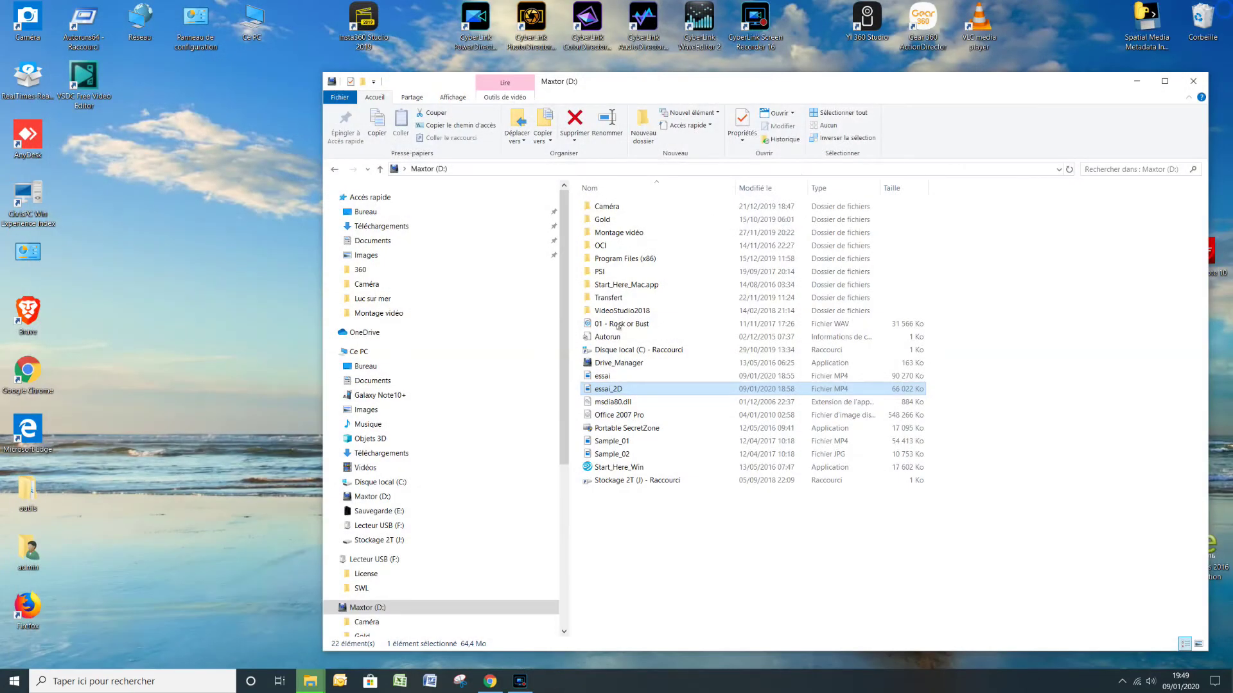
pyautogui.rightClick(623, 388)
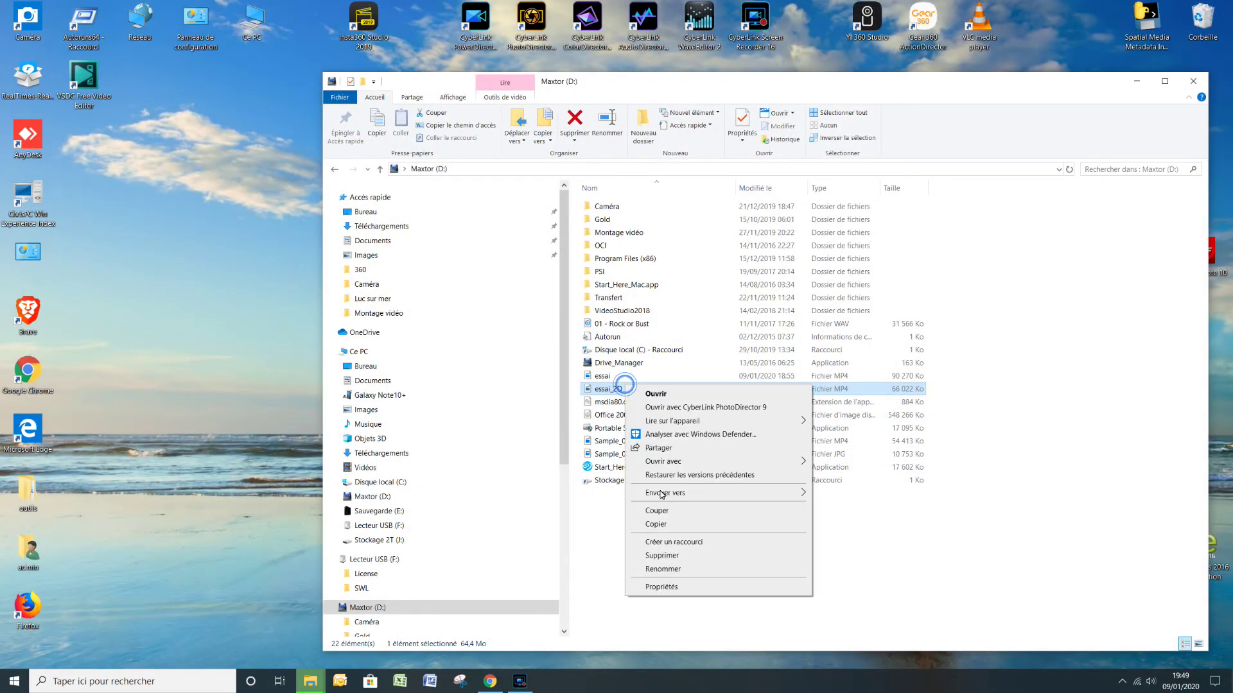
pyautogui.click(663, 587)
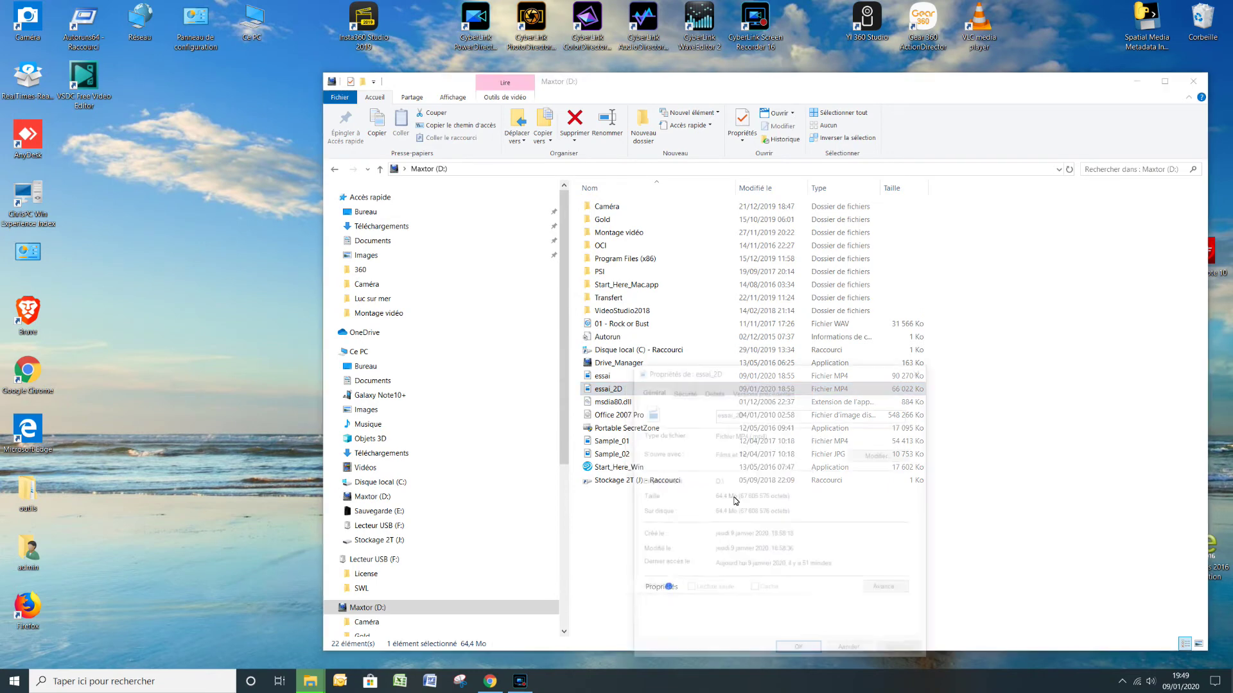
pyautogui.click(712, 390)
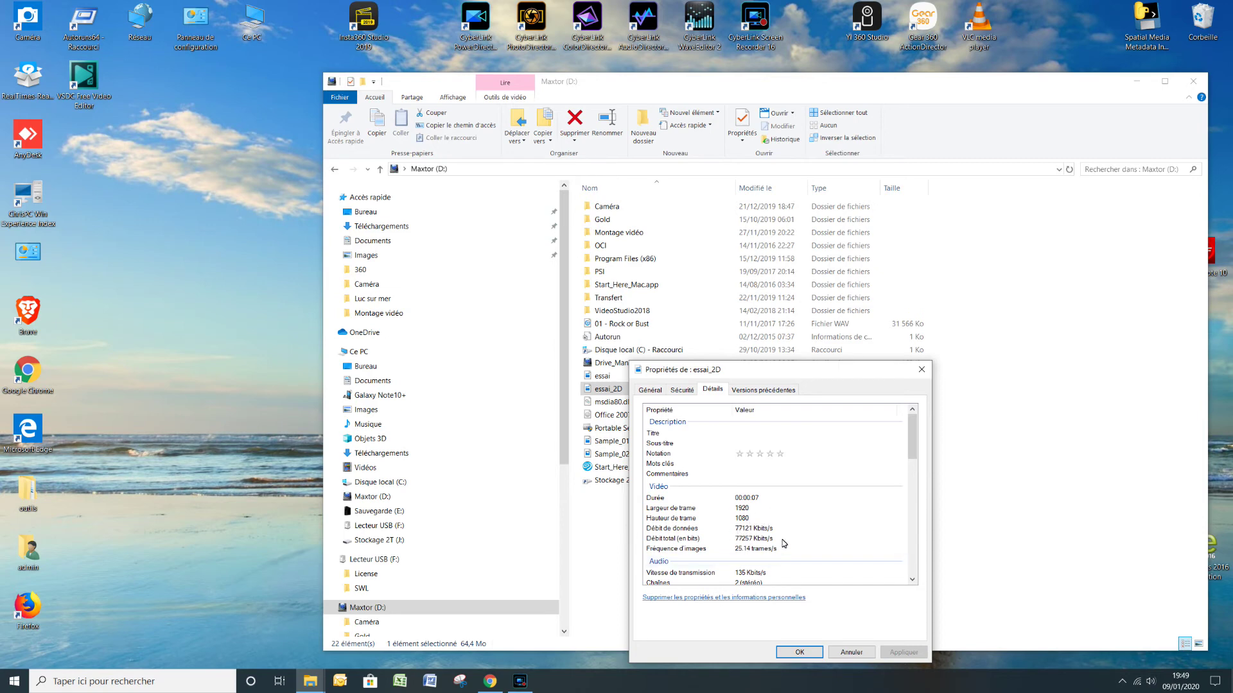
pyautogui.scroll(-2, 770, 532)
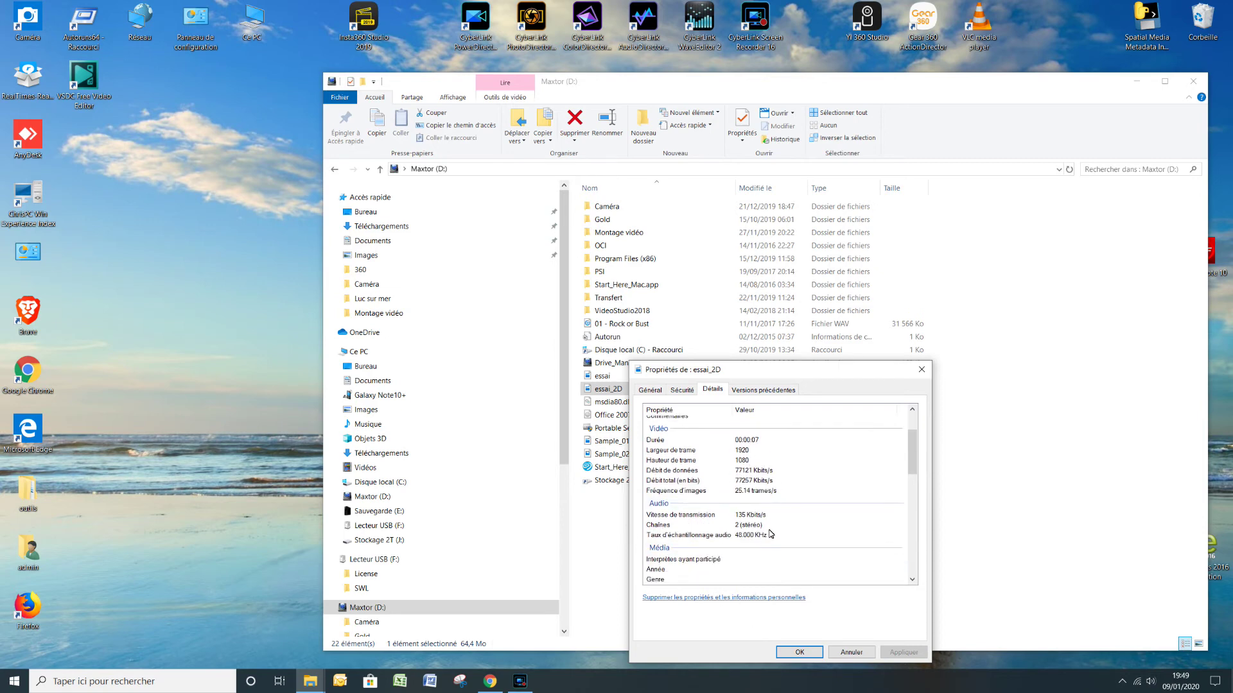
pyautogui.scroll(2, 790, 537)
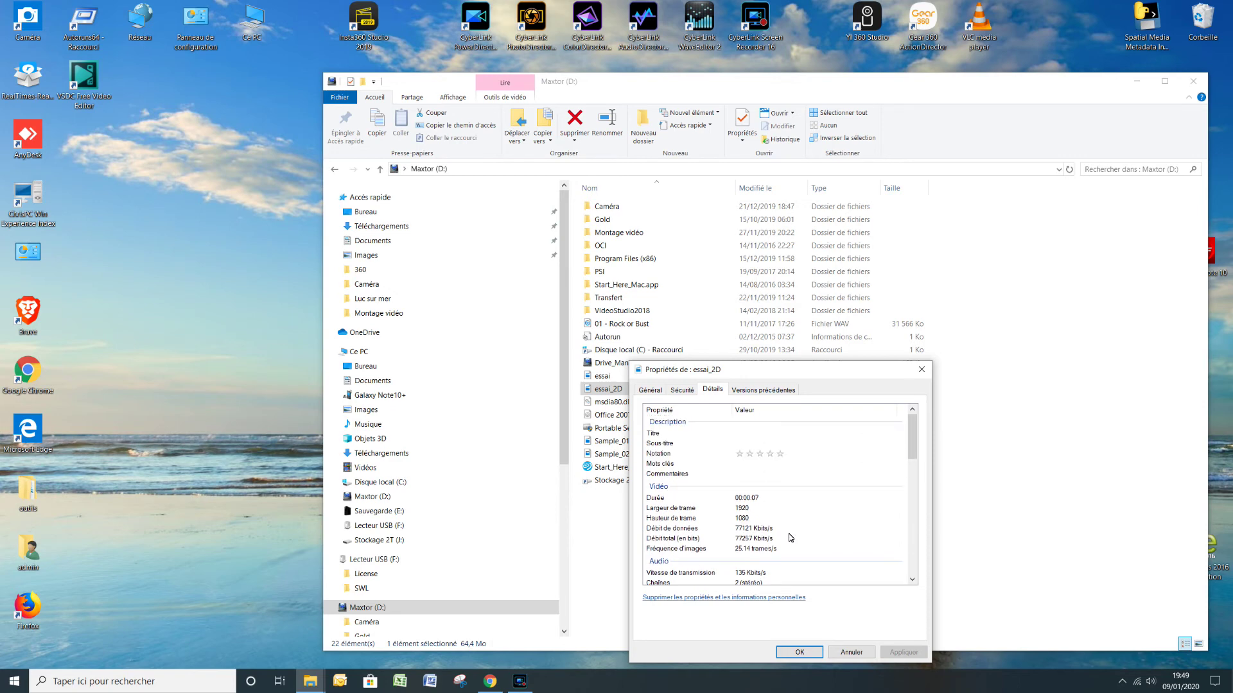
pyautogui.click(851, 653)
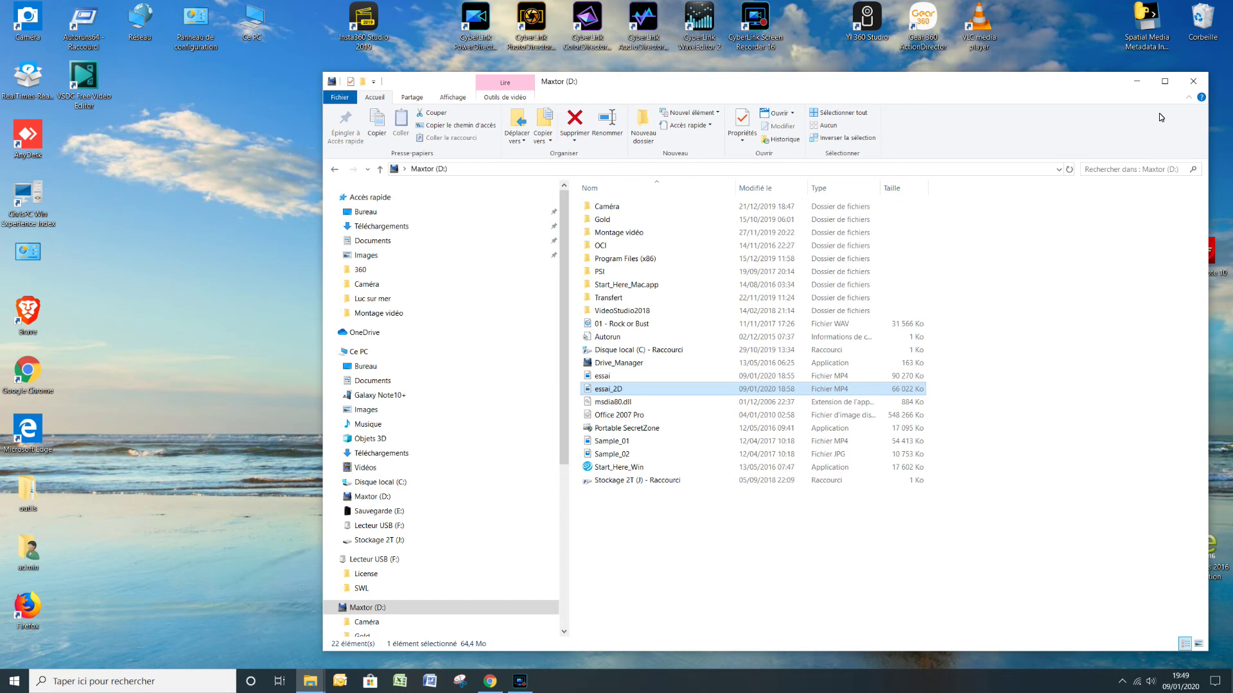
pyautogui.click(1139, 80)
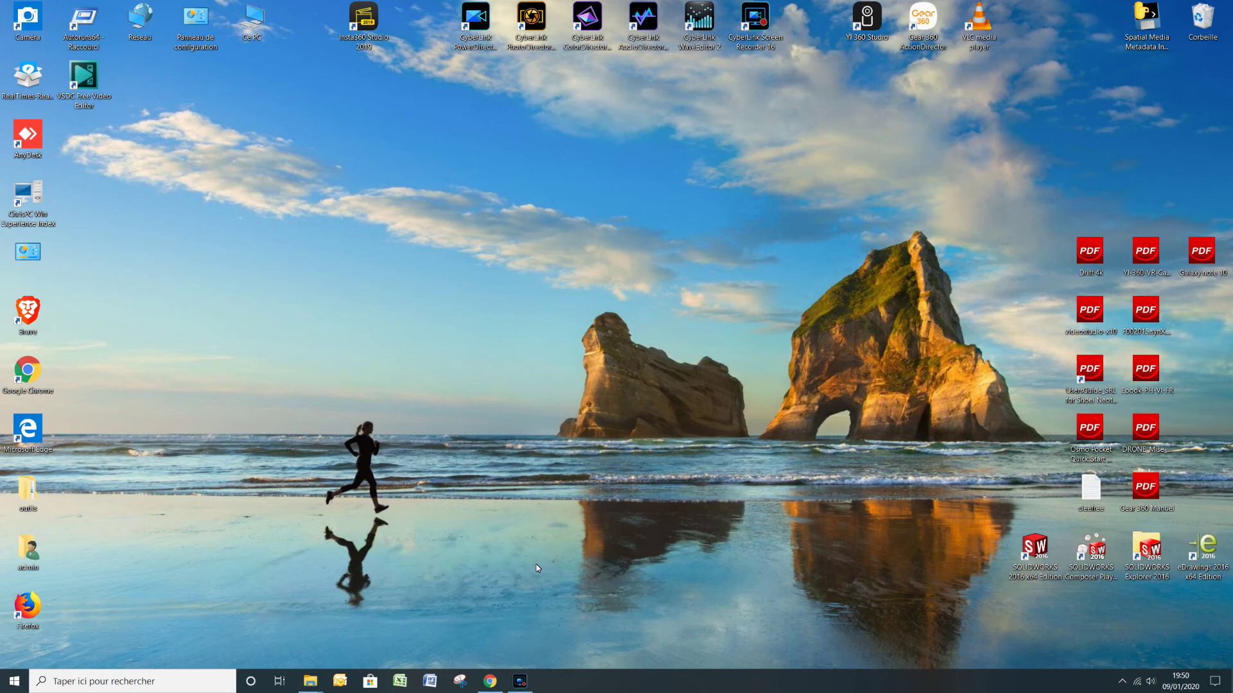
# Launch PowerDirector 16, open its 360 editor (Éditeur 360) to view the workspace, and close the program
pyautogui.doubleClick(476, 24)
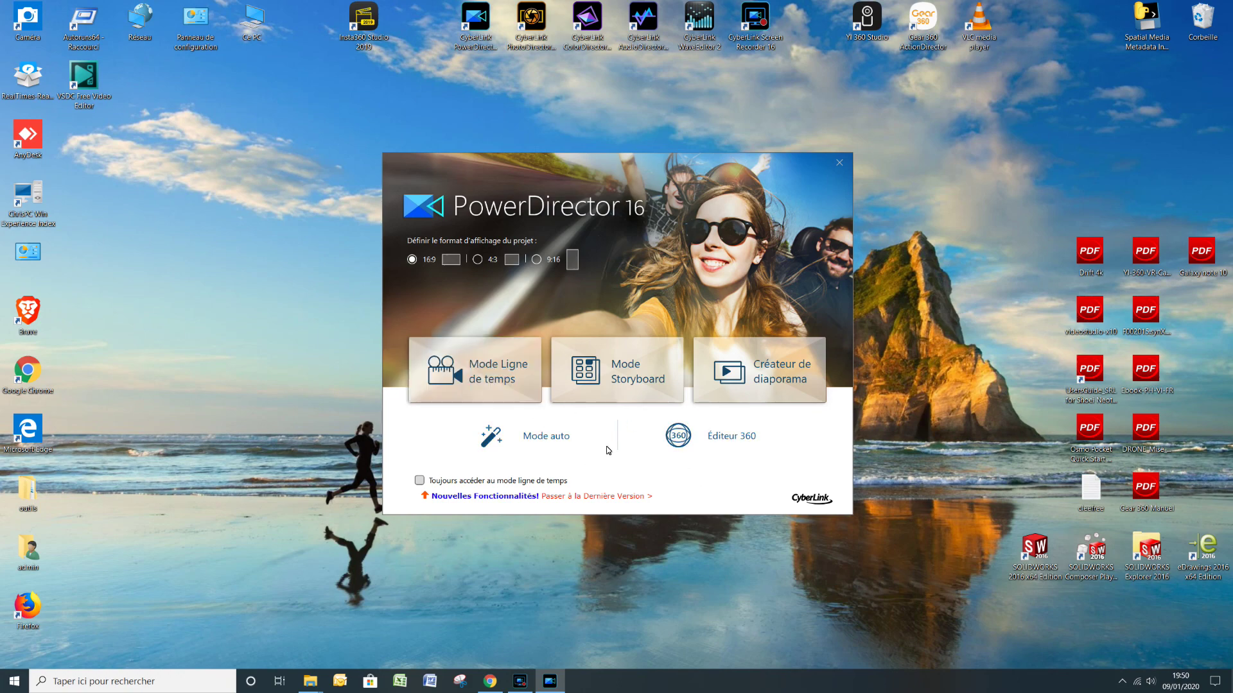
pyautogui.click(724, 438)
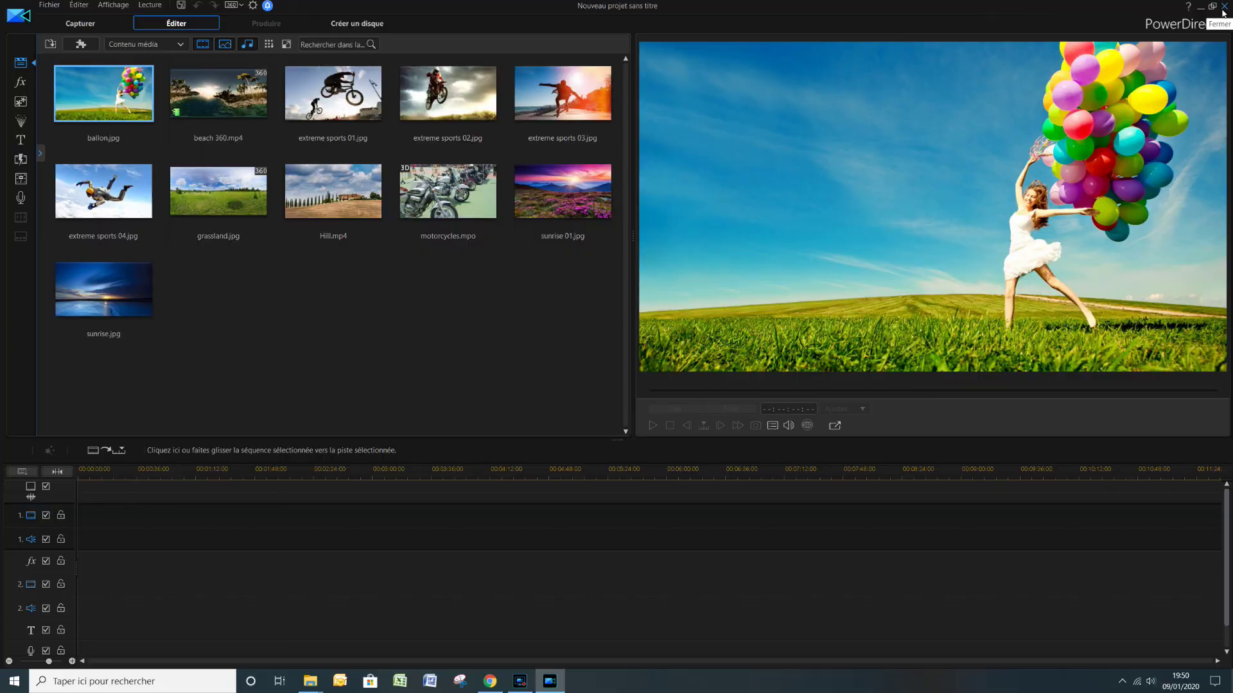
pyautogui.click(1223, 9)
pyautogui.click(520, 680)
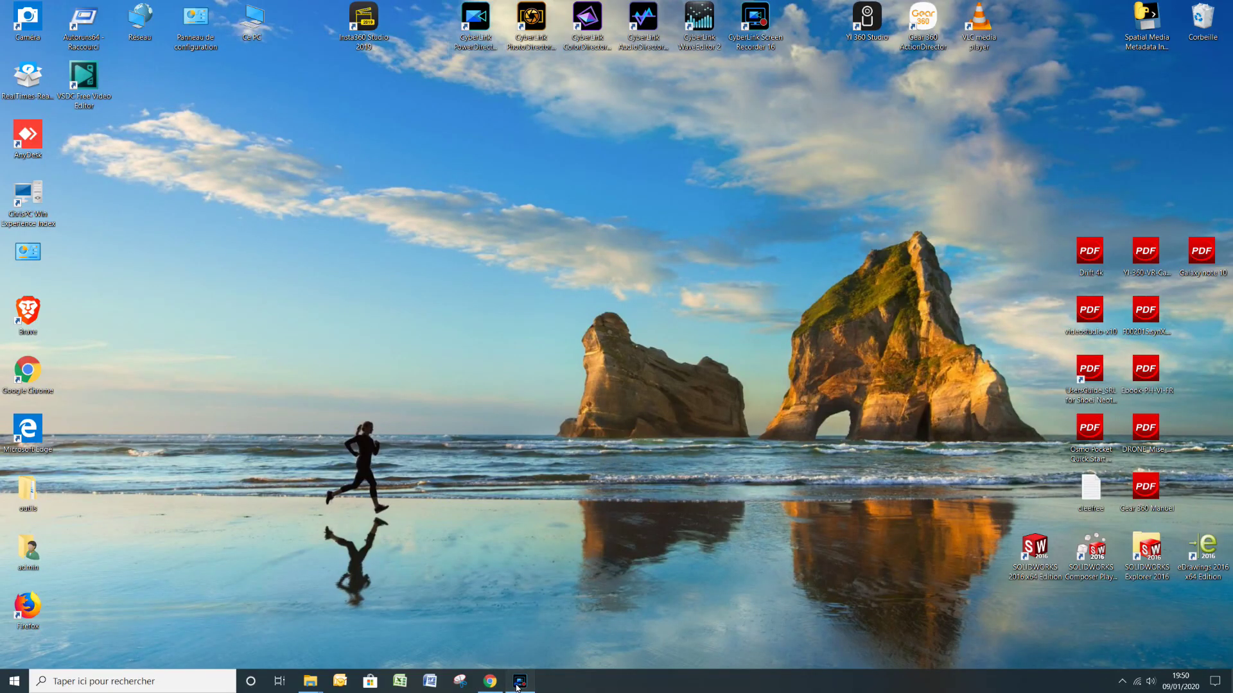